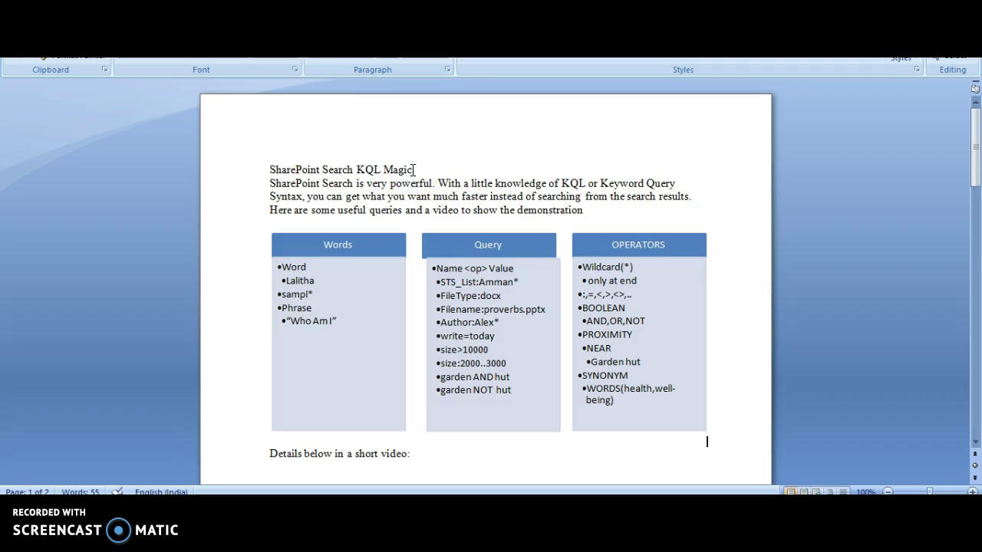
Step: Apply a heading style to the title line "SharePoint Search KQL Magic" in the Word document
{"action": "left_click", "coordinate": [413, 169]}
{"action": "triple_click", "coordinate": [268, 169]}
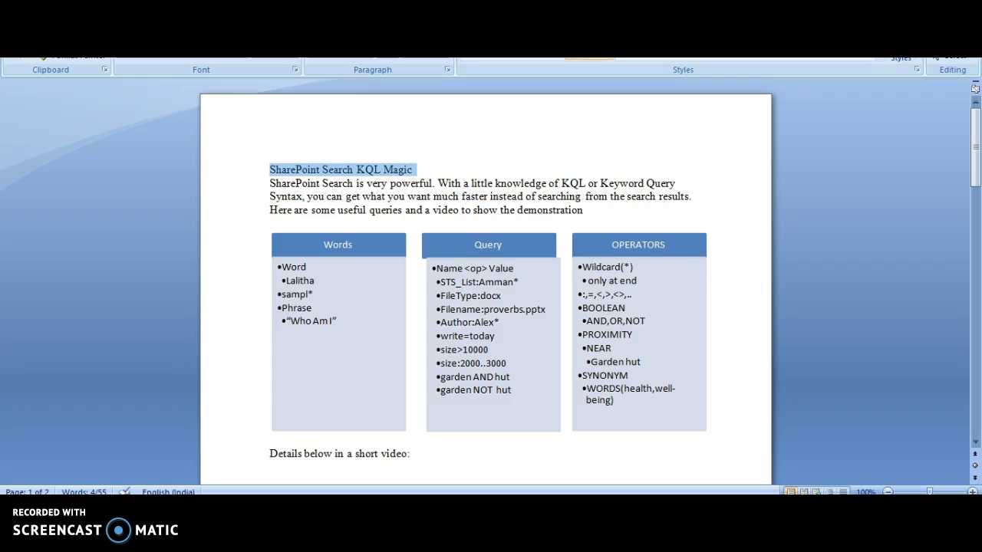
{"action": "left_click", "coordinate": [590, 57]}
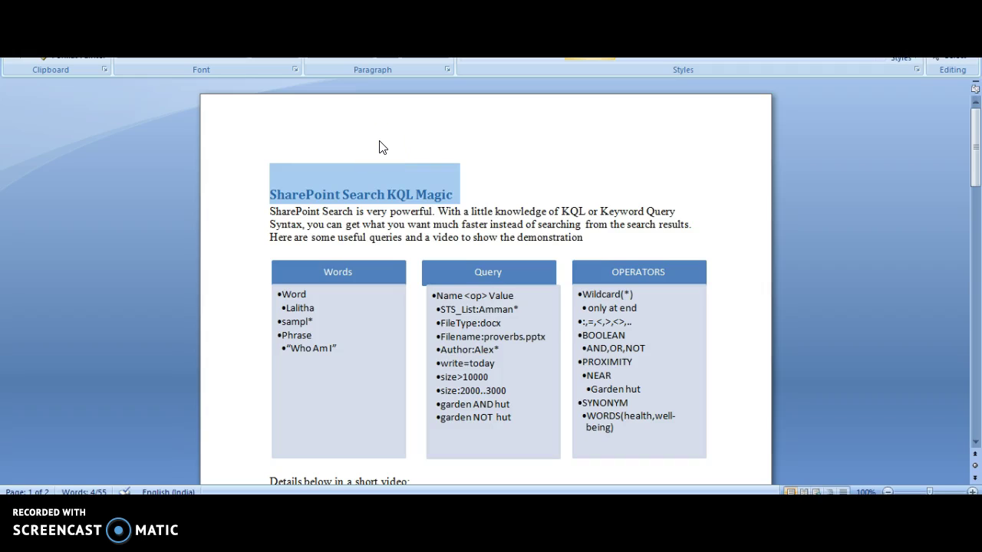
{"action": "left_click", "coordinate": [421, 226]}
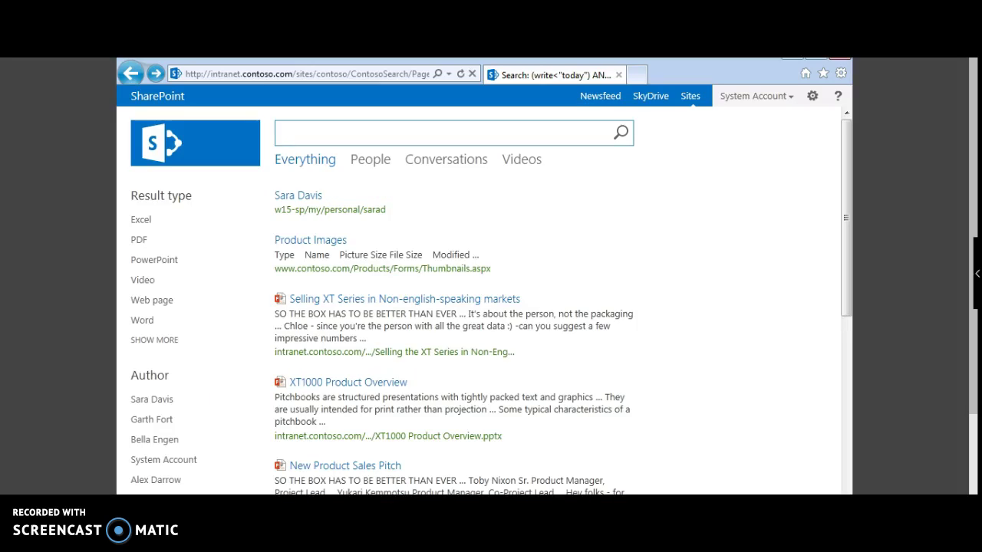
Step: Switch to the SharePoint search page and search everything for the single word lalitha
{"action": "type", "text": "lalitha"}
{"action": "key", "text": "Return"}
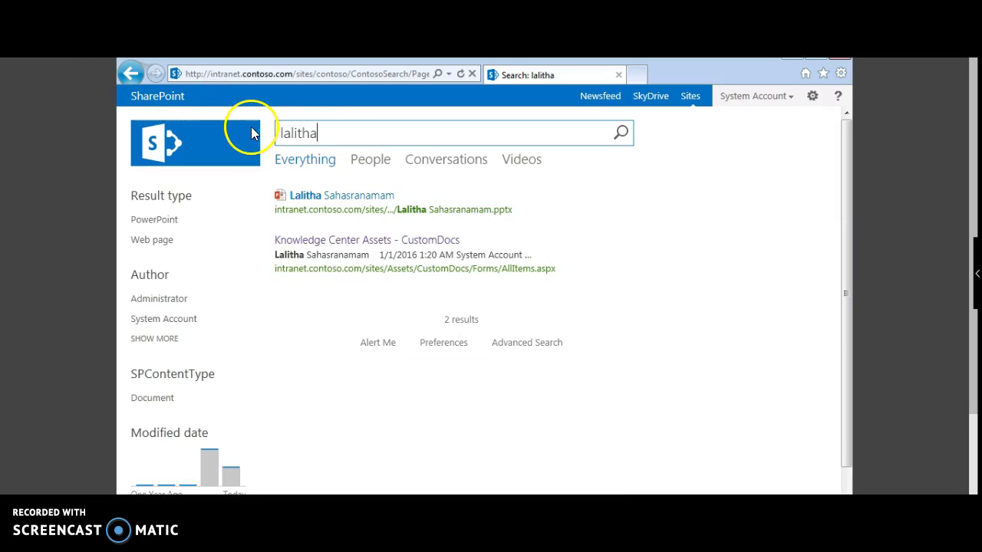
Step: Replace the search term with the trailing-wildcard query samp* and run the search
{"action": "left_click", "coordinate": [340, 139]}
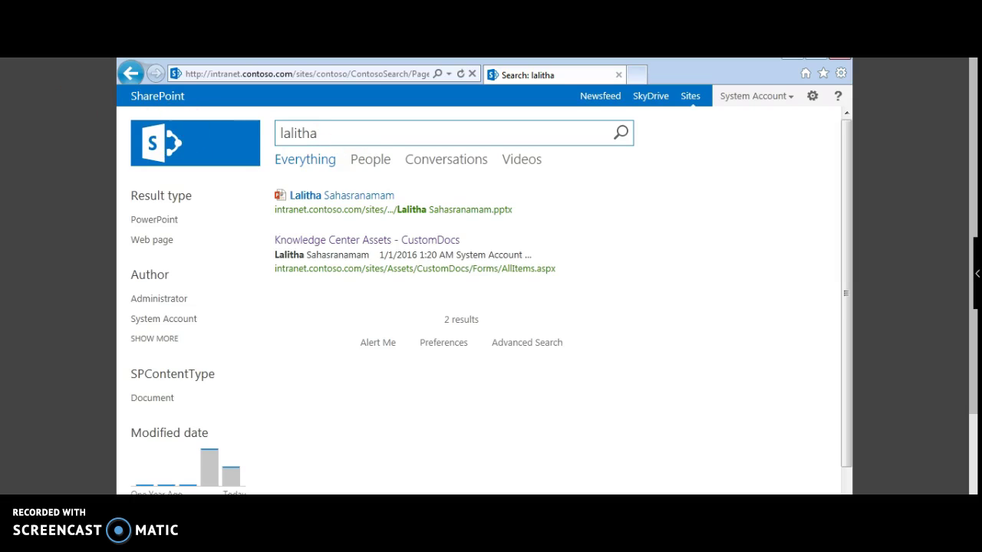
{"action": "key", "text": "BackSpace"}
{"action": "key", "text": "BackSpace"}
{"action": "key", "text": "BackSpace"}
{"action": "type", "text": "samp*"}
{"action": "key", "text": "Return"}
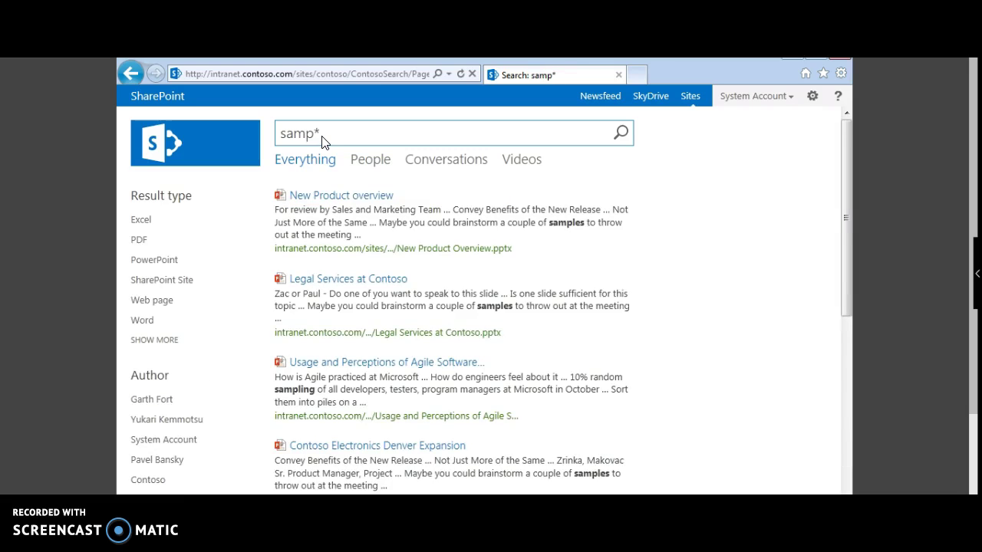
Step: Replace the query with the leading-wildcard term *ample and run the search
{"action": "mouse_move", "coordinate": [556, 234]}
{"action": "key", "text": "BackSpace"}
{"action": "key", "text": "BackSpace"}
{"action": "key", "text": "BackSpace"}
{"action": "key", "text": "BackSpace"}
{"action": "key", "text": "BackSpace"}
{"action": "type", "text": "*"}
{"action": "type", "text": "smp"}
{"action": "key", "text": "BackSpace"}
{"action": "key", "text": "BackSpace"}
{"action": "key", "text": "BackSpace"}
{"action": "type", "text": "ample"}
{"action": "key", "text": "Return"}
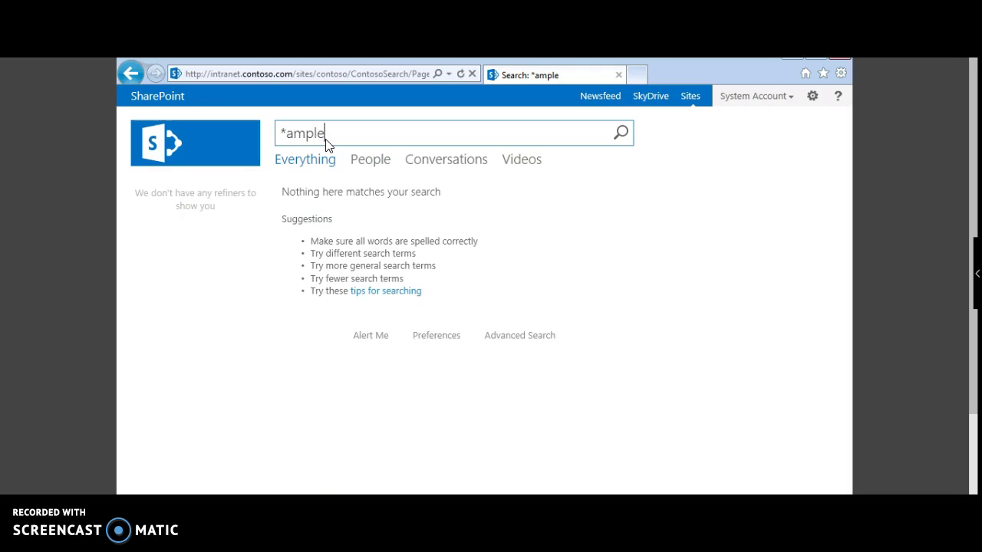
Step: Search for the exact phrase "Who Am I", enclosed in quotation marks, instead of the wildcard term
{"action": "left_click", "coordinate": [317, 151]}
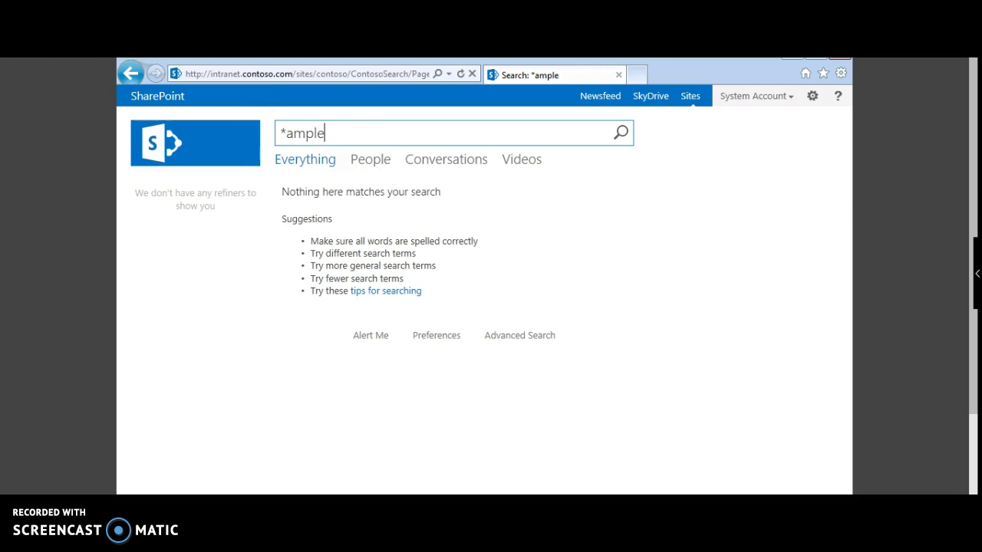
{"action": "left_click", "coordinate": [333, 143]}
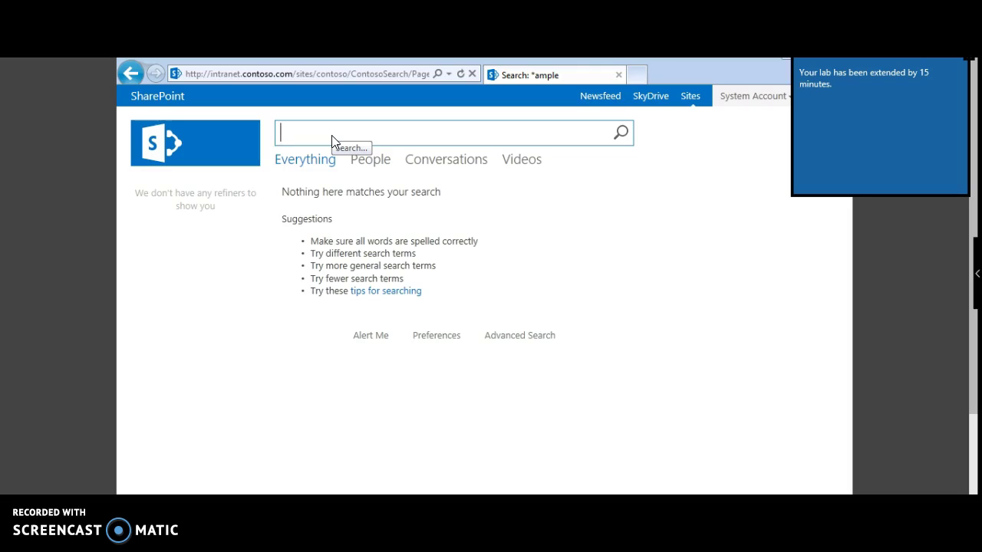
{"action": "type", "text": "\"Who Am I\""}
{"action": "key", "text": "Return"}
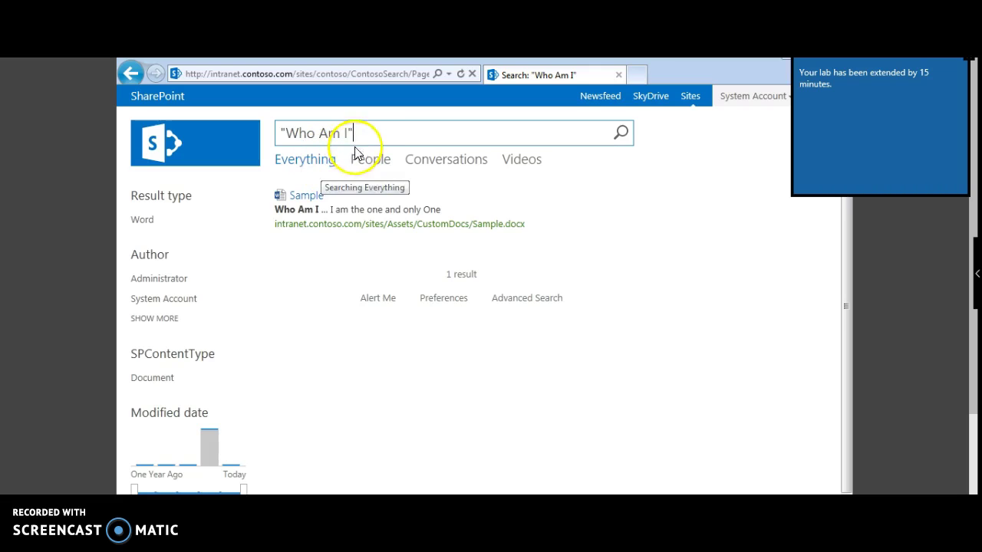
Step: Remove the quotation marks from the phrase and search for Who Am I as separate words
{"action": "left_click", "coordinate": [361, 144]}
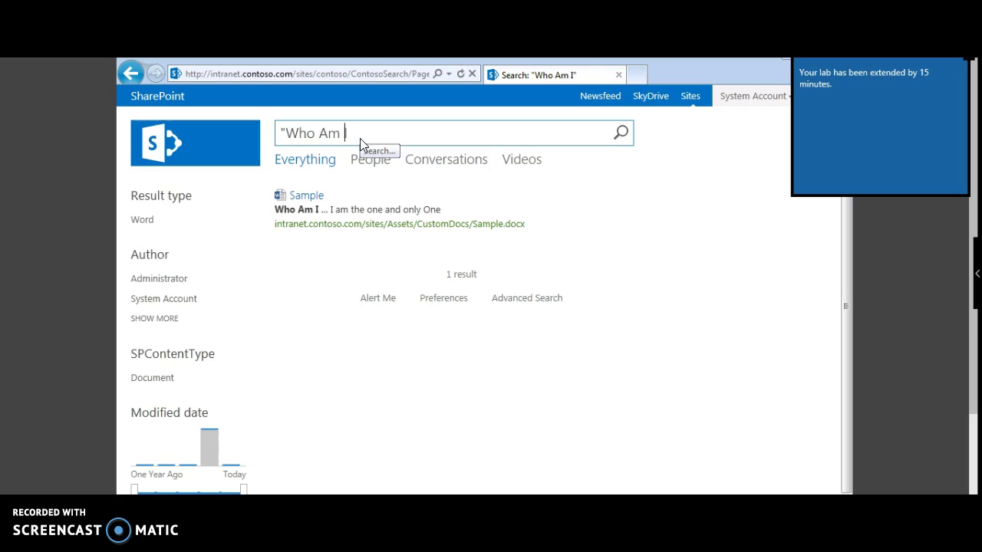
{"action": "key", "text": "Left"}
{"action": "key", "text": "Left"}
{"action": "key", "text": "Left"}
{"action": "key", "text": "Left"}
{"action": "key", "text": "Left"}
{"action": "key", "text": "Left"}
{"action": "key", "text": "Left"}
{"action": "key", "text": "Left"}
{"action": "key", "text": "Left"}
{"action": "key", "text": "Delete"}
{"action": "key", "text": "Return"}
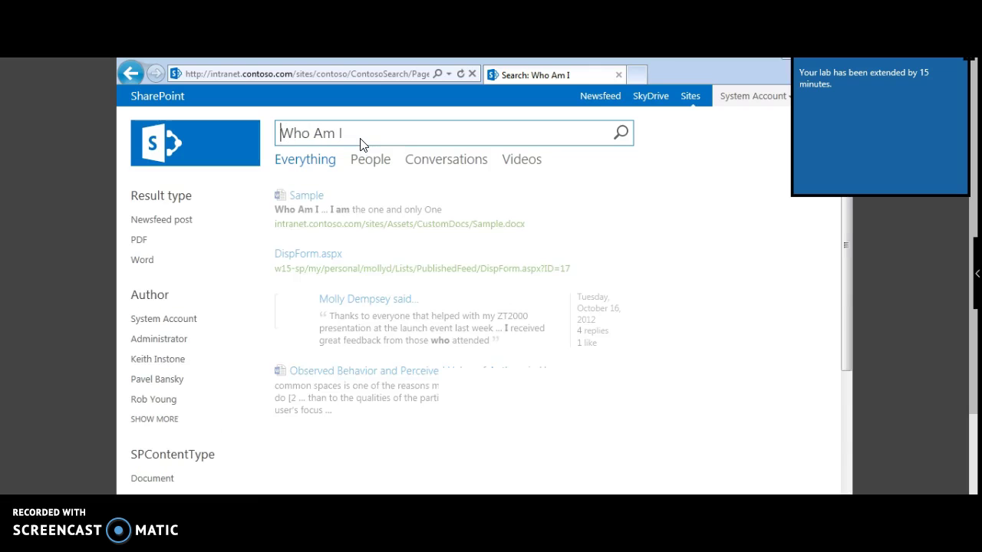
Step: Enter the generic property query ProperName:value in the search box, trying the operators =, >, < and <> in place of the colon
{"action": "mouse_move", "coordinate": [395, 228]}
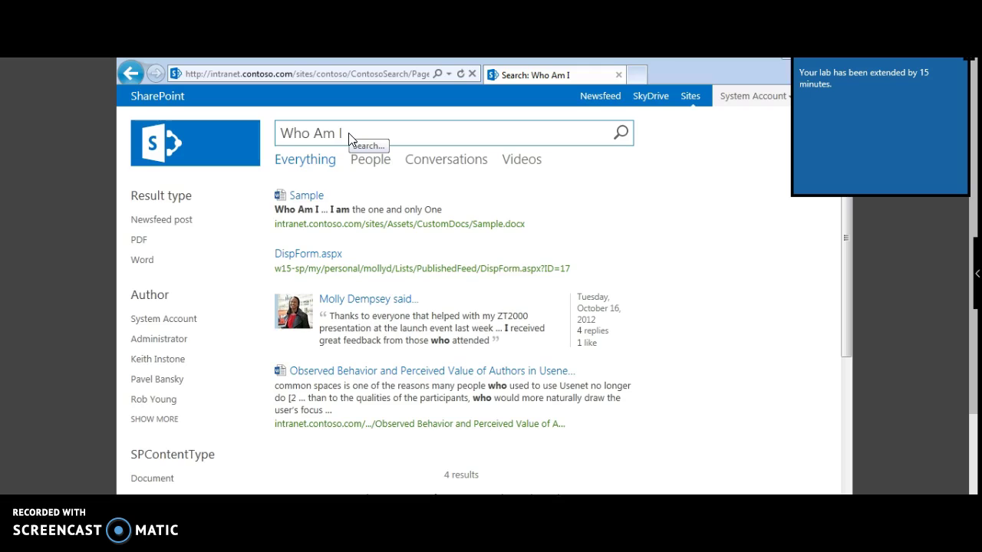
{"action": "left_click", "coordinate": [307, 138]}
{"action": "left_click", "coordinate": [348, 138]}
{"action": "key", "text": "BackSpace"}
{"action": "key", "text": "BackSpace"}
{"action": "key", "text": "BackSpace"}
{"action": "key", "text": "BackSpace"}
{"action": "key", "text": "BackSpace"}
{"action": "key", "text": "BackSpace"}
{"action": "key", "text": "BackSpace"}
{"action": "key", "text": "BackSpace"}
{"action": "type", "text": "ProperName:"}
{"action": "key", "text": "BackSpace"}
{"action": "type", "text": "="}
{"action": "key", "text": "BackSpace"}
{"action": "type", "text": ">"}
{"action": "key", "text": "BackSpace"}
{"action": "type", "text": "<"}
{"action": "key", "text": "BackSpace"}
{"action": "type", "text": "<>"}
{"action": "key", "text": "BackSpace"}
{"action": "key", "text": "BackSpace"}
{"action": "type", "text": ":value"}
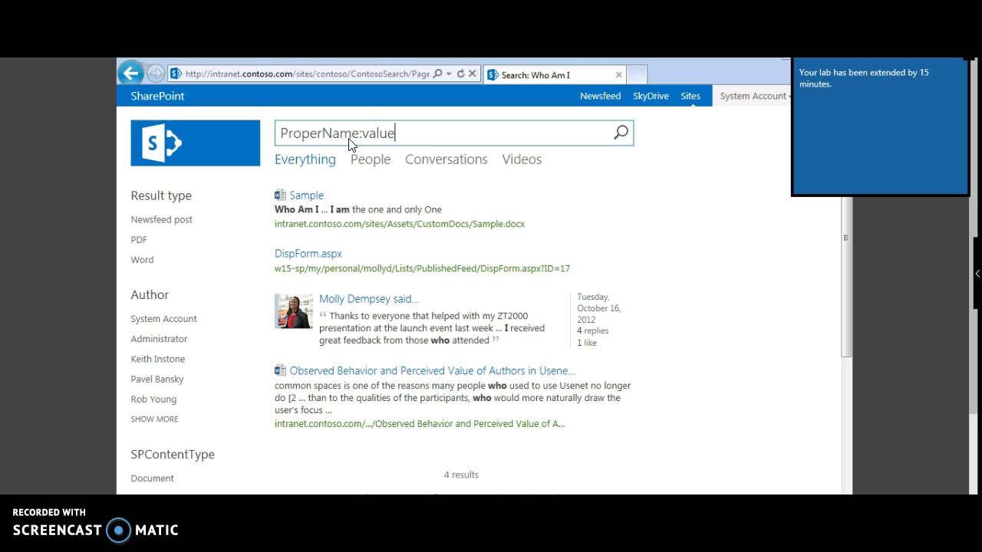
Step: Replace the generic query with STS_List:Amman* and run the search for matching lists
{"action": "key", "text": "BackSpace"}
{"action": "key", "text": "BackSpace"}
{"action": "key", "text": "BackSpace"}
{"action": "key", "text": "BackSpace"}
{"action": "key", "text": "BackSpace"}
{"action": "key", "text": "BackSpace"}
{"action": "key", "text": "BackSpace"}
{"action": "key", "text": "BackSpace"}
{"action": "key", "text": "BackSpace"}
{"action": "key", "text": "BackSpace"}
{"action": "key", "text": "BackSpace"}
{"action": "key", "text": "BackSpace"}
{"action": "key", "text": "BackSpace"}
{"action": "key", "text": "BackSpace"}
{"action": "key", "text": "BackSpace"}
{"action": "key", "text": "BackSpace"}
{"action": "type", "text": "STS_L"}
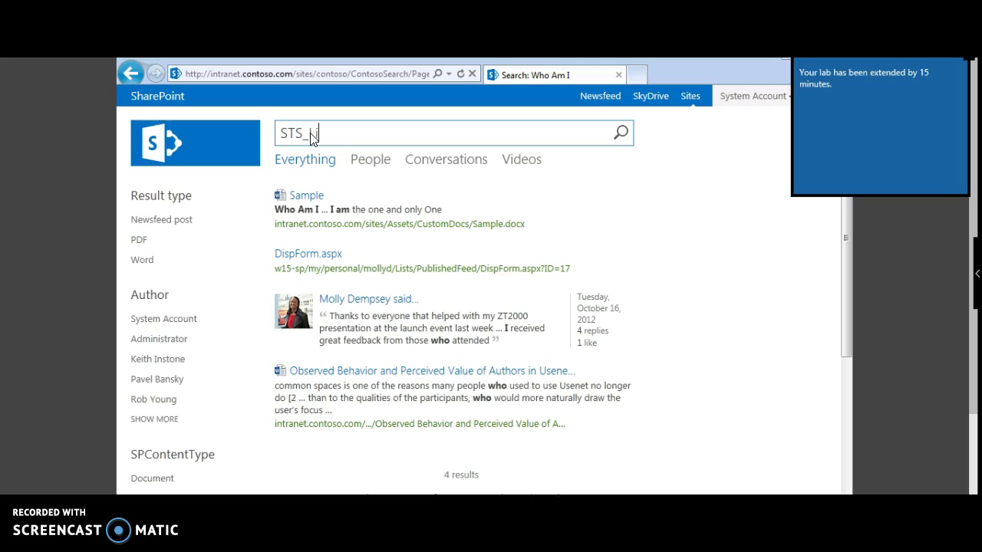
{"action": "type", "text": "ist:Amman*"}
{"action": "key", "text": "Return"}
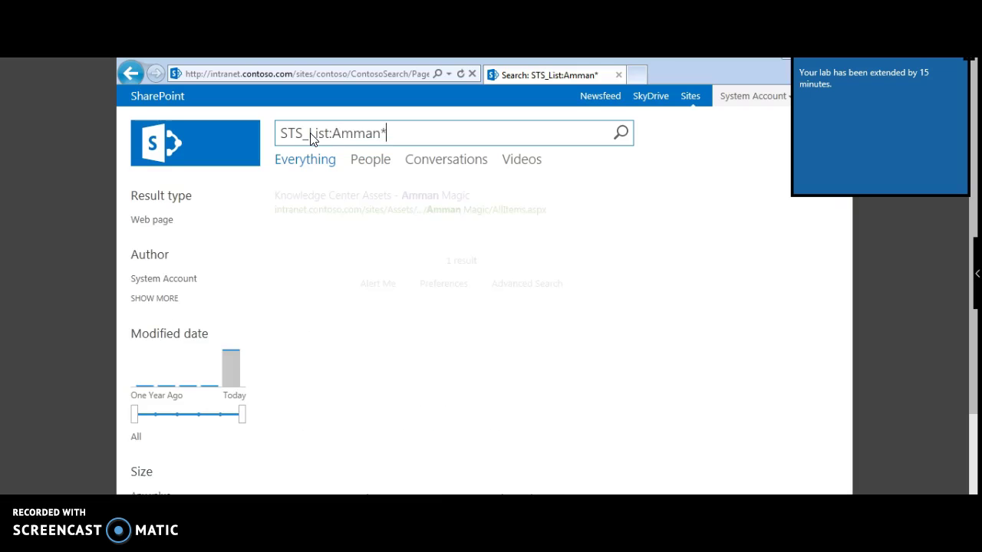
{"action": "left_click", "coordinate": [322, 157]}
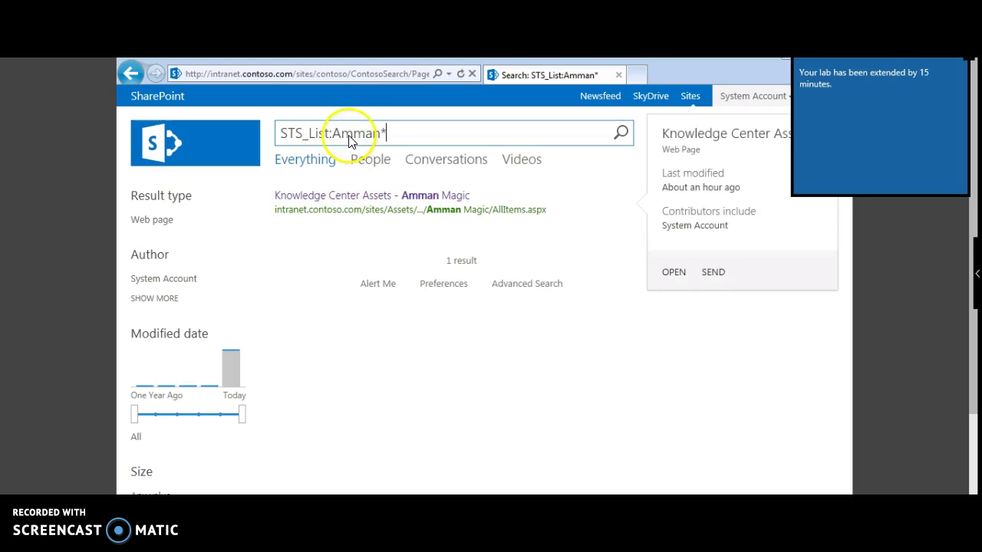
Step: Search for Word documents with the property query filetype:docx
{"action": "left_click", "coordinate": [386, 136]}
{"action": "left_click", "coordinate": [388, 138]}
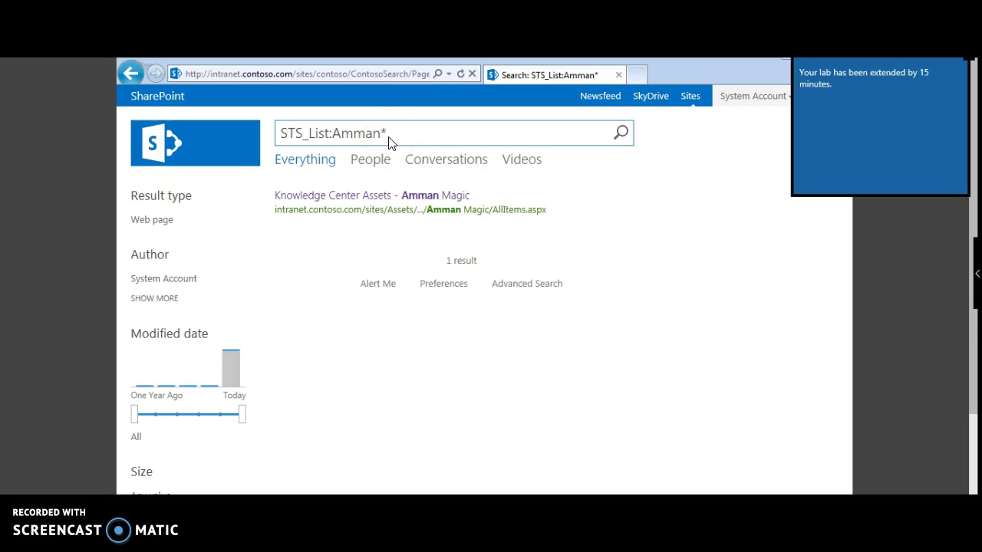
{"action": "key", "text": "ctrl+a"}
{"action": "type", "text": "file"}
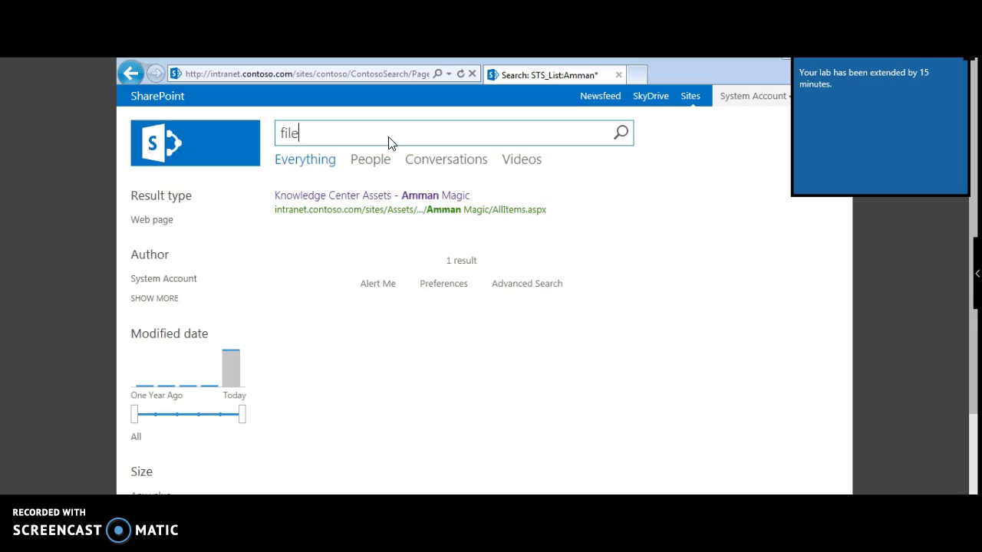
{"action": "type", "text": "type:docx"}
{"action": "key", "text": "Return"}
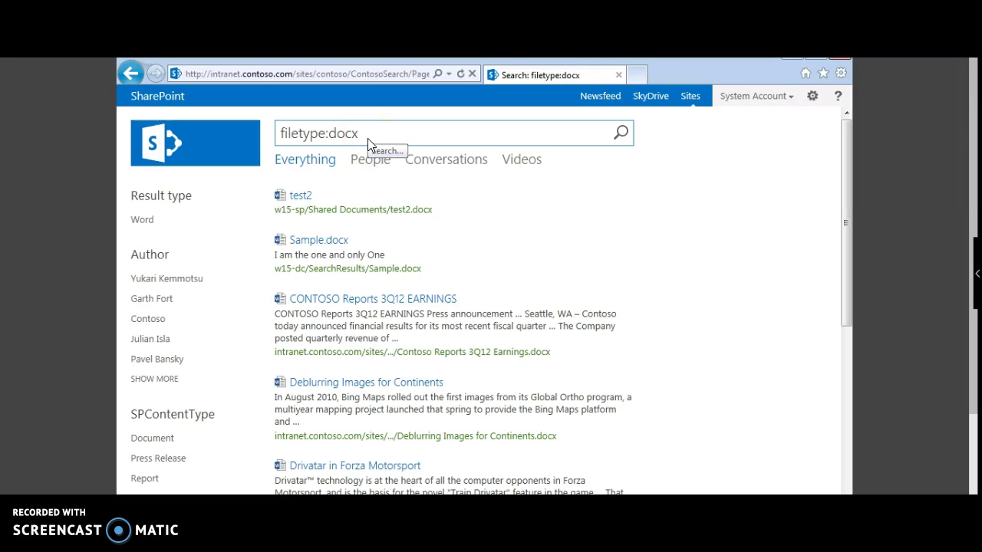
Step: Change the query to filename:proverbs.pptx, run the search and preview the Proverbs result
{"action": "key", "text": "BackSpace"}
{"action": "key", "text": "BackSpace"}
{"action": "key", "text": "BackSpace"}
{"action": "key", "text": "BackSpace"}
{"action": "key", "text": "BackSpace"}
{"action": "key", "text": "BackSpace"}
{"action": "type", "text": "b"}
{"action": "key", "text": "BackSpace"}
{"action": "type", "text": "na"}
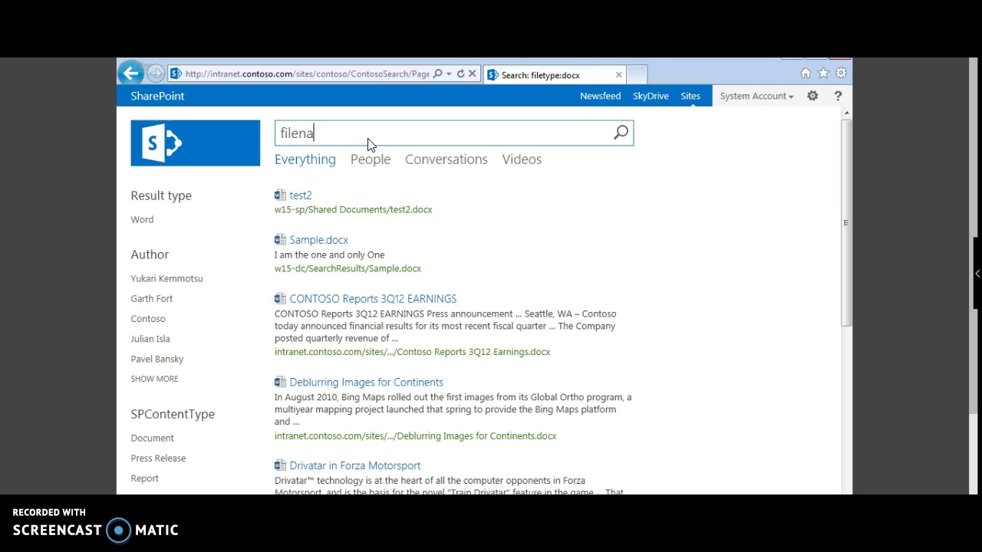
{"action": "type", "text": "me:proverbs.pptx"}
{"action": "key", "text": "Return"}
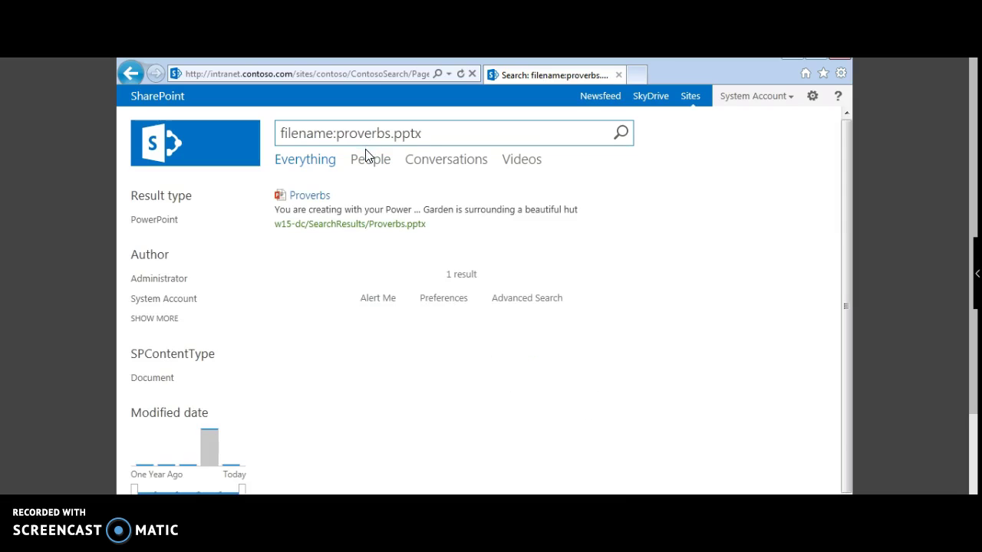
{"action": "left_click", "coordinate": [367, 161]}
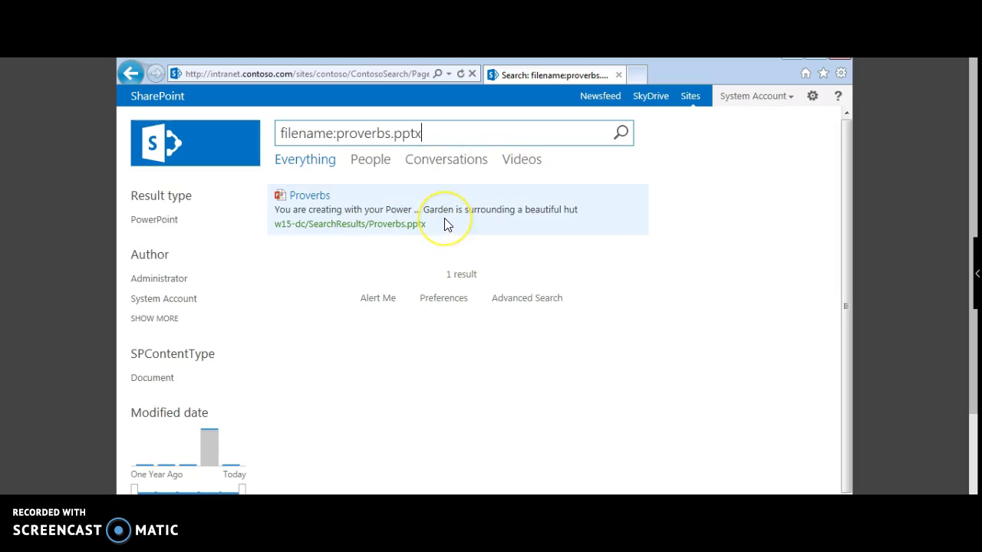
{"action": "mouse_move", "coordinate": [453, 224]}
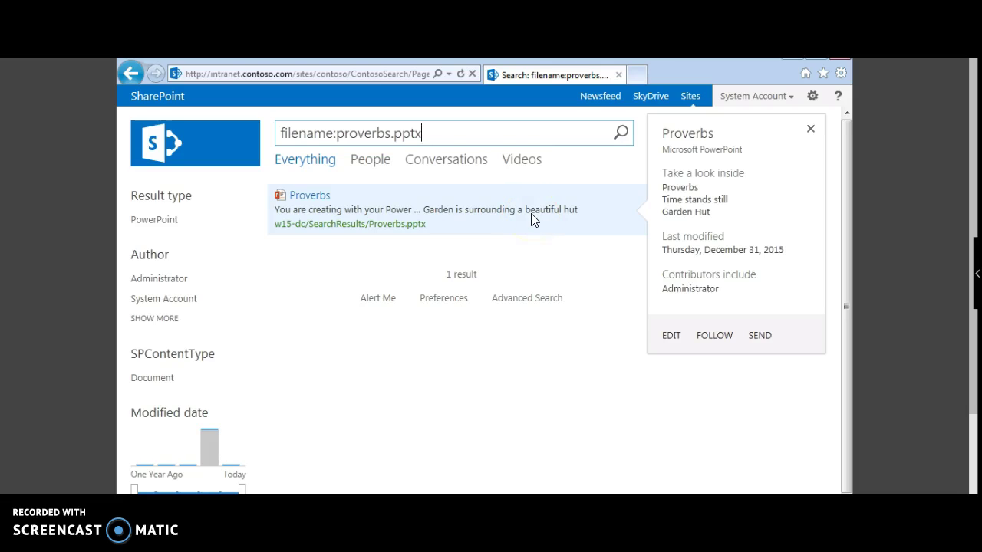
Step: Search with the proximity query garden NEAR hut and preview the Proverbs result
{"action": "left_click", "coordinate": [429, 142]}
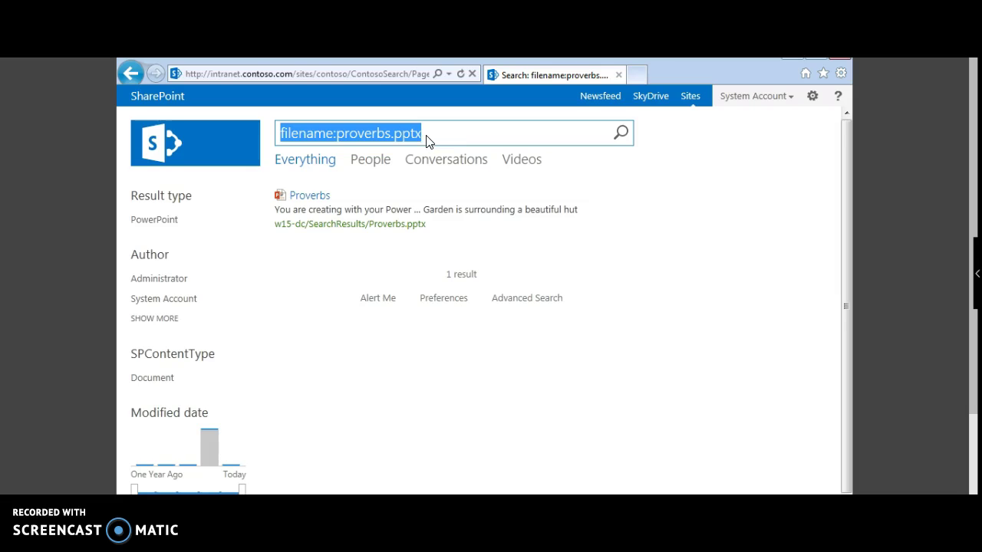
{"action": "type", "text": "garden N"}
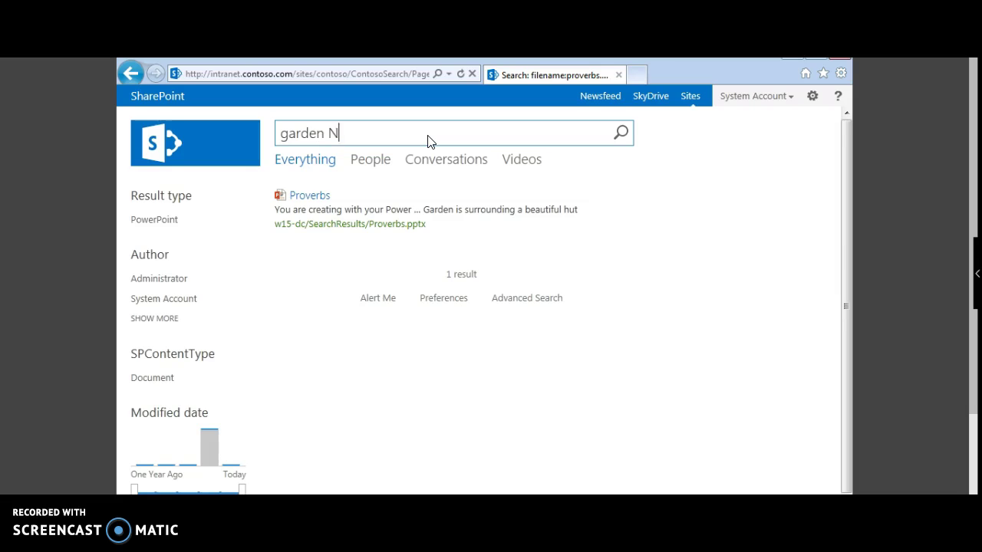
{"action": "type", "text": "EAR Hhu"}
{"action": "key", "text": "BackSpace"}
{"action": "key", "text": "BackSpace"}
{"action": "key", "text": "BackSpace"}
{"action": "key", "text": "BackSpace"}
{"action": "type", "text": "hut"}
{"action": "key", "text": "Return"}
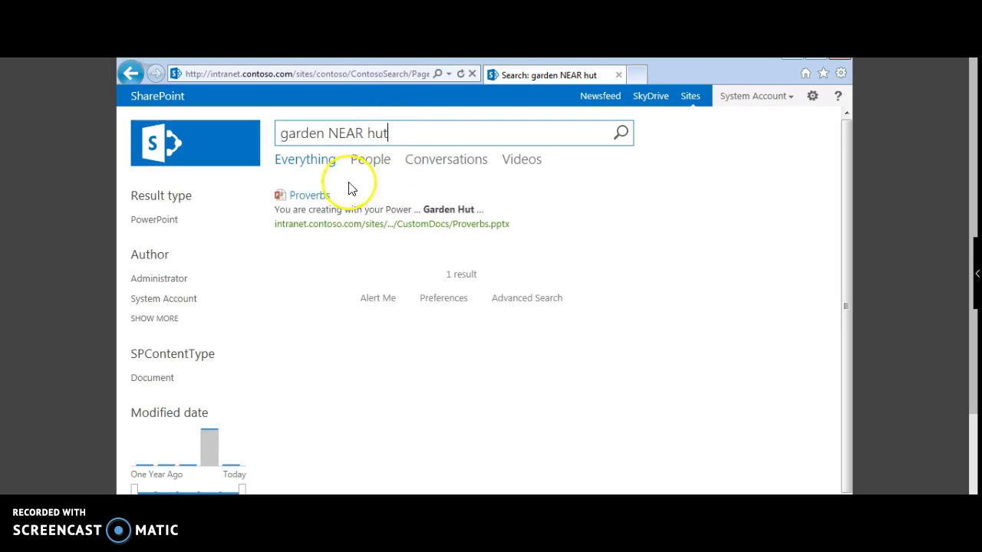
{"action": "mouse_move", "coordinate": [377, 187]}
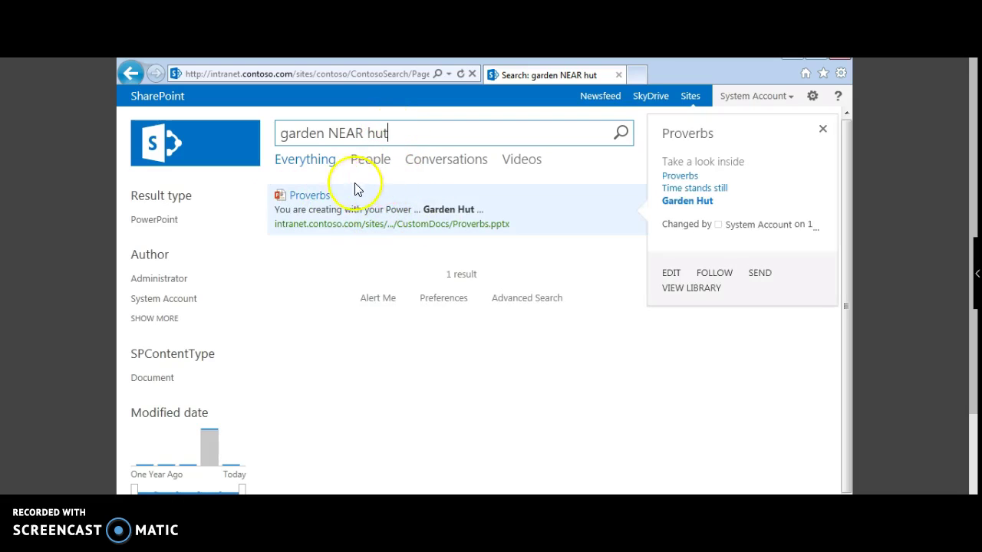
Step: Change the NEAR operator to lowercase near and rerun the garden and hut search
{"action": "left_click", "coordinate": [365, 141]}
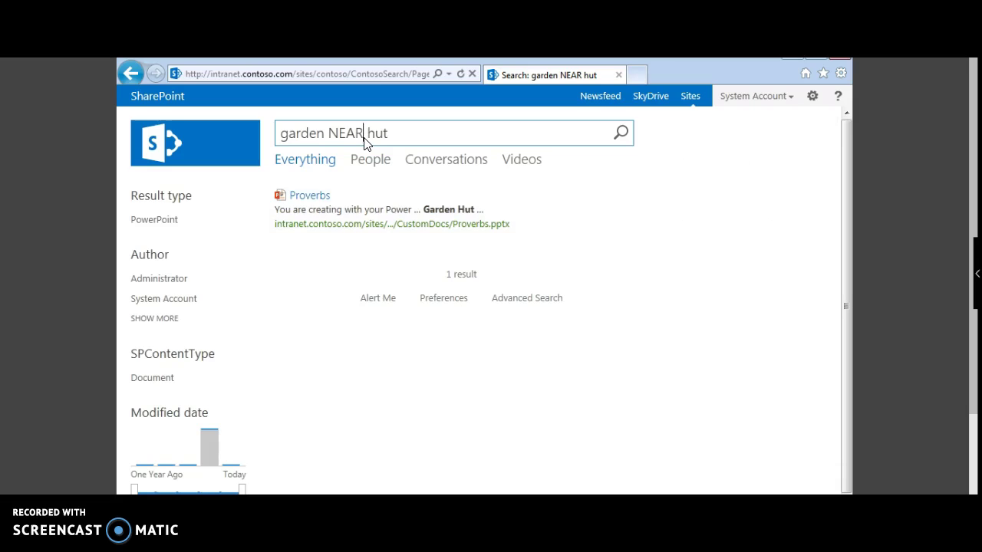
{"action": "key", "text": "BackSpace"}
{"action": "key", "text": "BackSpace"}
{"action": "key", "text": "BackSpace"}
{"action": "key", "text": "BackSpace"}
{"action": "type", "text": "near"}
{"action": "key", "text": "Return"}
Step: Replace the lowercase near with the AND operator and search for garden AND hut
{"action": "left_click", "coordinate": [355, 178]}
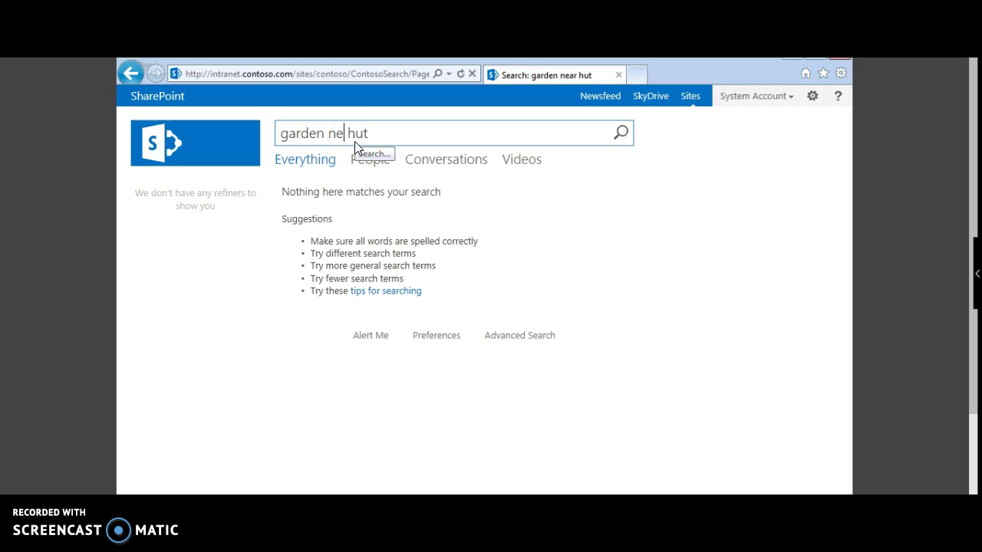
{"action": "key", "text": "BackSpace"}
{"action": "type", "text": "AND"}
{"action": "key", "text": "Return"}
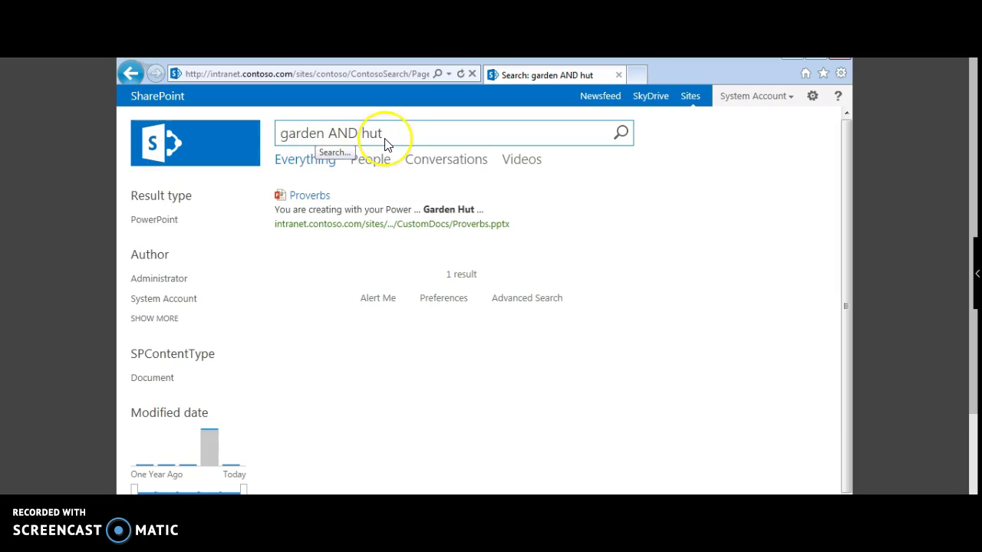
Step: Replace the AND operator with OR and search for garden OR hut
{"action": "key", "text": "BackSpace"}
{"action": "key", "text": "BackSpace"}
{"action": "key", "text": "BackSpace"}
{"action": "key", "text": "BackSpace"}
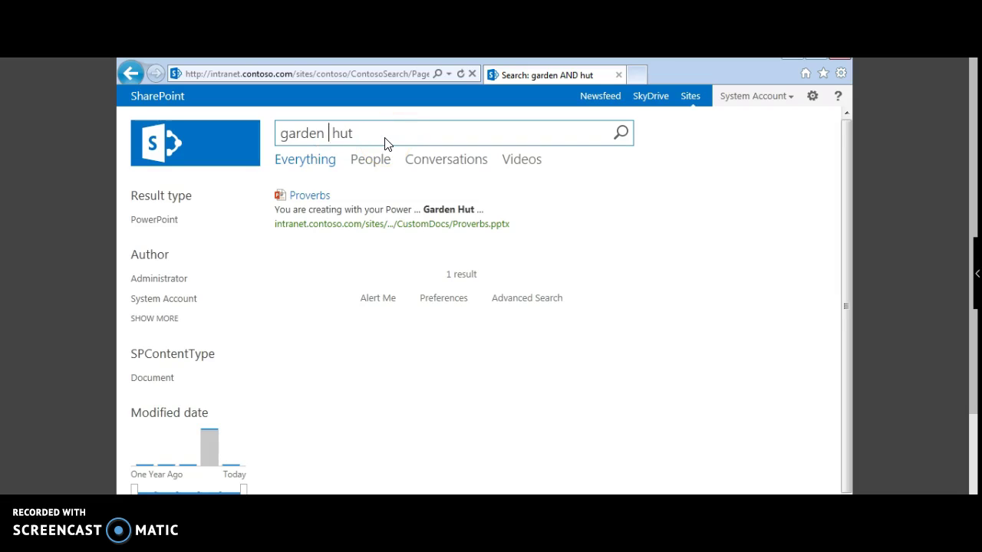
{"action": "type", "text": "OR"}
{"action": "key", "text": "Return"}
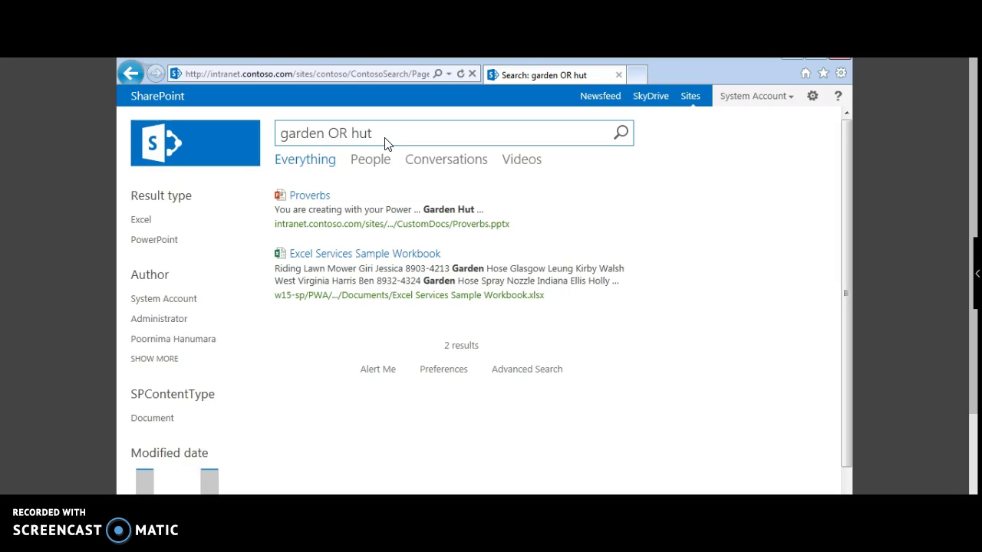
Step: Replace the OR operator with NOT, search for garden NOT hut, and clear the query from the search box
{"action": "key", "text": "BackSpace"}
{"action": "key", "text": "BackSpace"}
{"action": "type", "text": "NOT"}
{"action": "key", "text": "Return"}
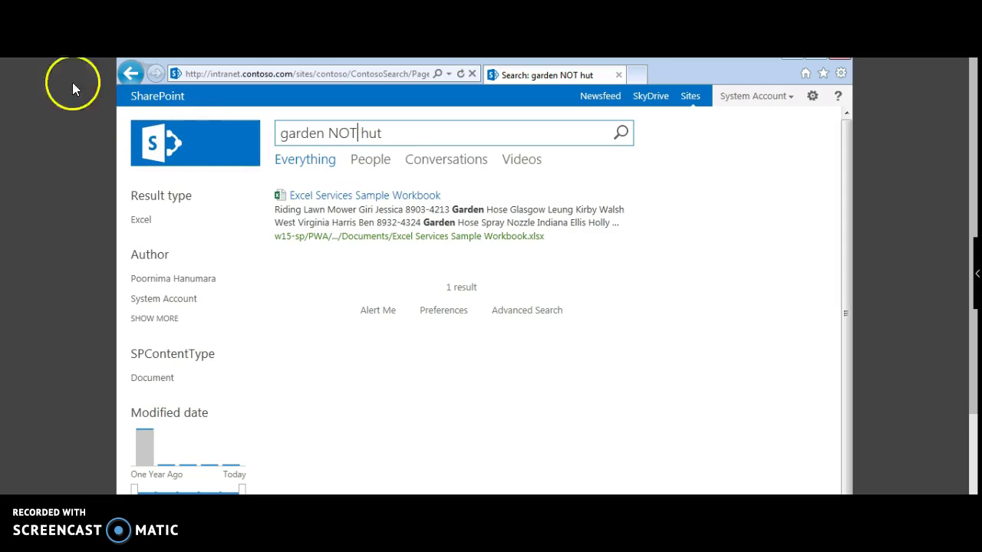
{"action": "key", "text": "ctrl+a"}
{"action": "key", "text": "BackSpace"}
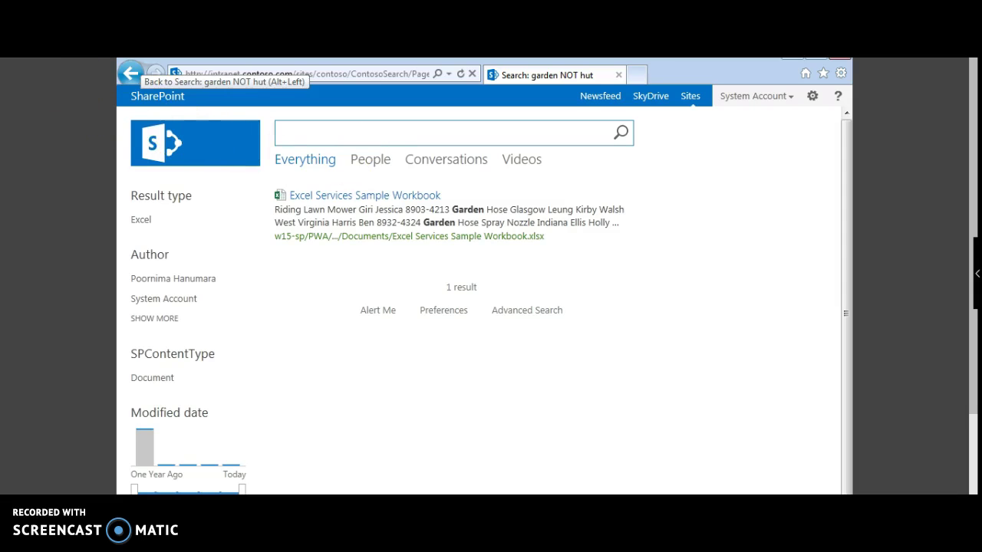
{"action": "type", "text": "aUTHOR"}
{"action": "key", "text": "BackSpace"}
{"action": "key", "text": "BackSpace"}
{"action": "key", "text": "BackSpace"}
{"action": "key", "text": "BackSpace"}
{"action": "key", "text": "BackSpace"}
{"action": "key", "text": "BackSpace"}
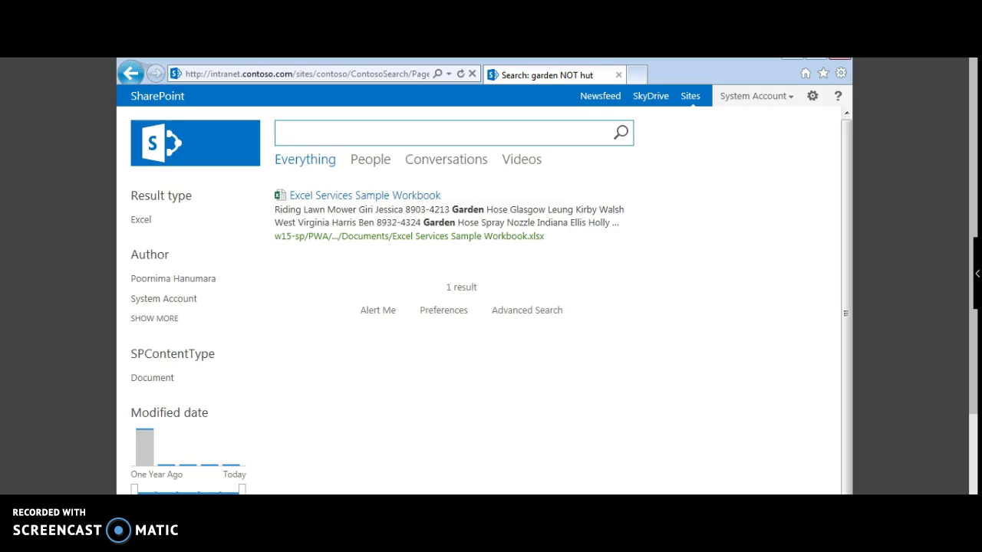
Step: Search with the author property set to the author's first name in quotation marks
{"action": "type", "text": "aUTH"}
{"action": "key", "text": "BackSpace"}
{"action": "key", "text": "BackSpace"}
{"action": "key", "text": "BackSpace"}
{"action": "type", "text": "uthor:\"Alex\""}
{"action": "key", "text": "Return"}
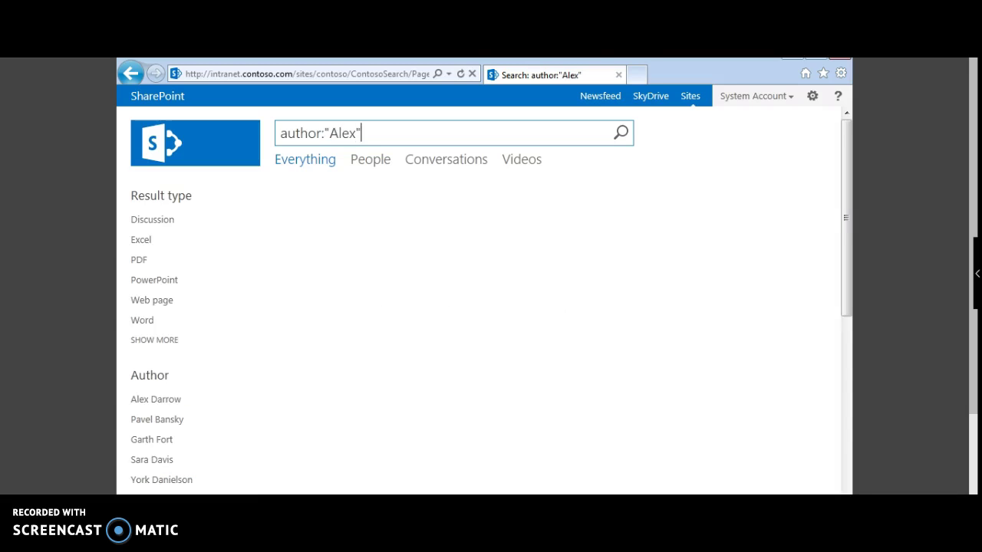
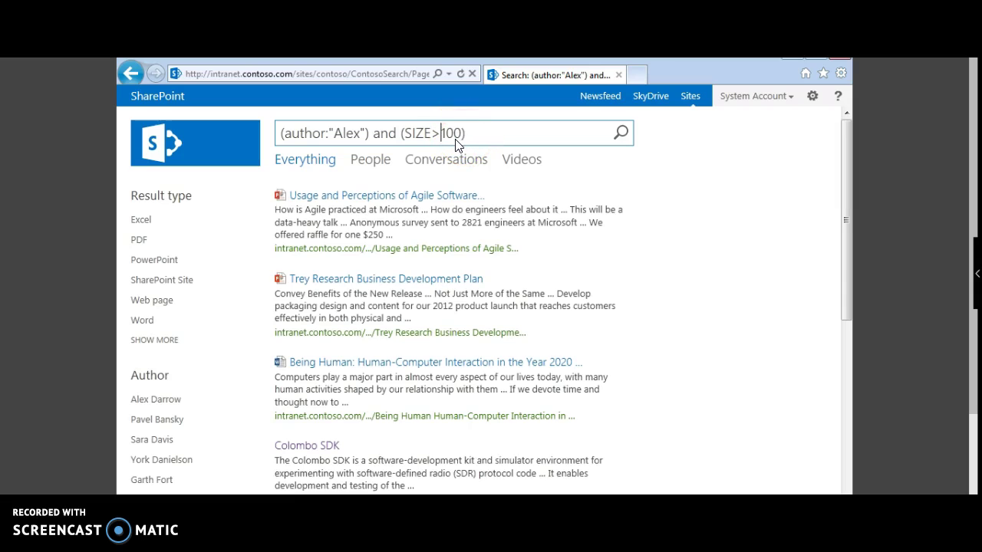
Step: Re-enter the lowercase and operator between the author and SIZE>100 conditions and rerun the search
{"action": "left_click", "coordinate": [398, 138]}
{"action": "key", "text": "BackSpace"}
{"action": "key", "text": "BackSpace"}
{"action": "key", "text": "BackSpace"}
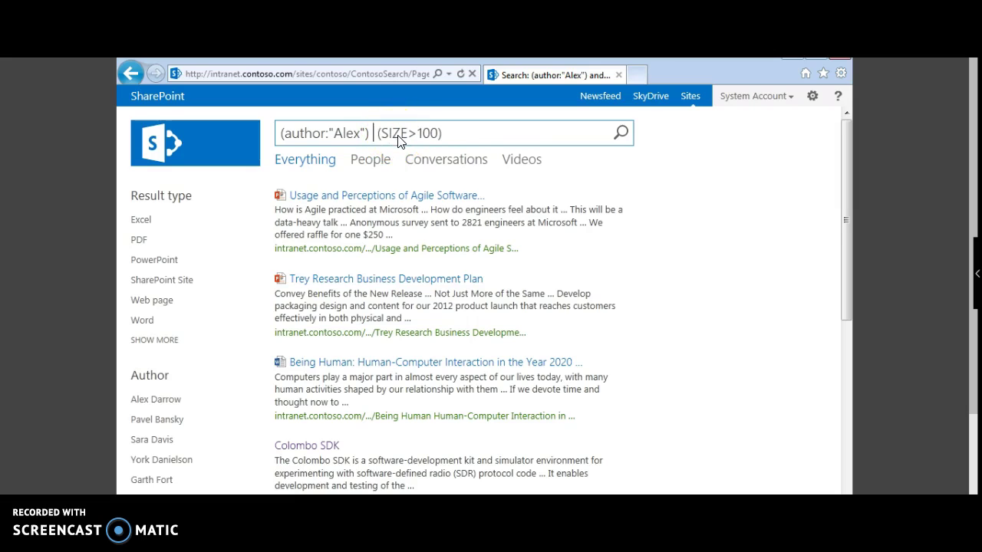
{"action": "type", "text": "and"}
{"action": "key", "text": "Return"}
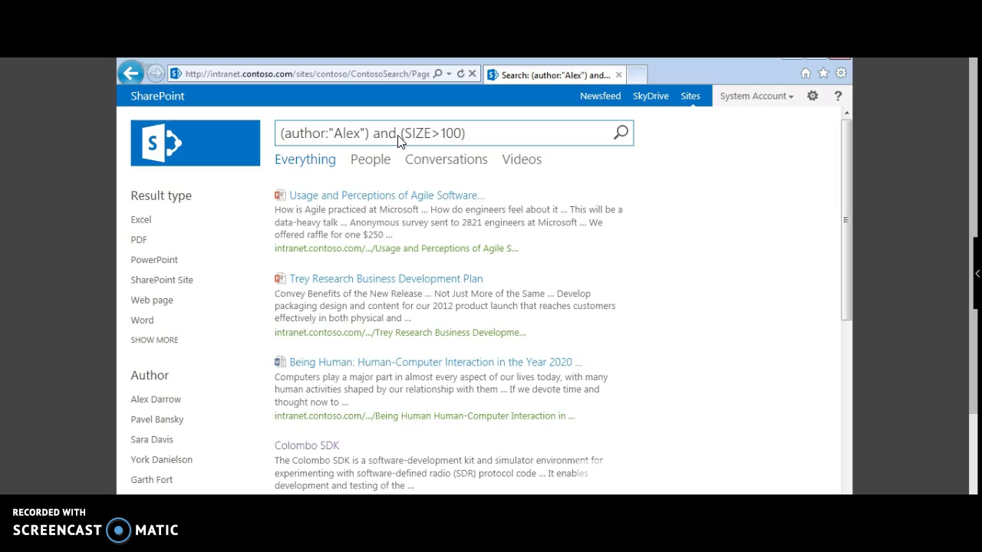
Step: Replace the lowercase and with uppercase AND between the author and SIZE>100 conditions and rerun the search
{"action": "key", "text": "BackSpace"}
{"action": "key", "text": "BackSpace"}
{"action": "key", "text": "BackSpace"}
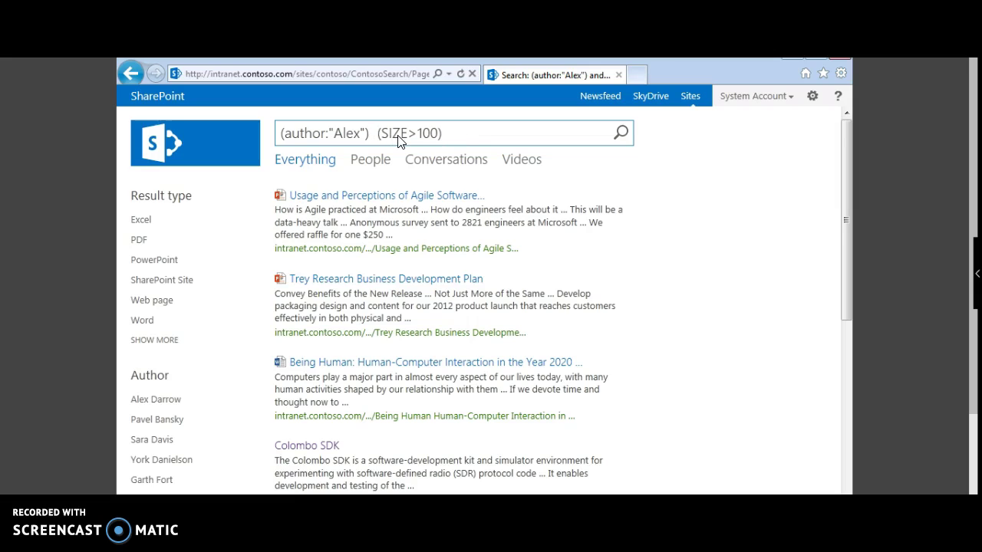
{"action": "type", "text": "a"}
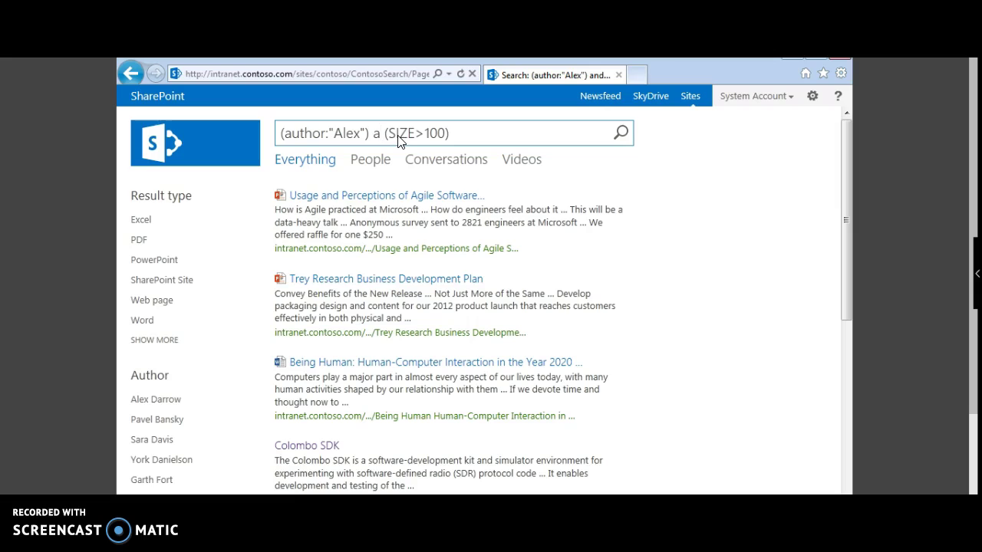
{"action": "key", "text": "BackSpace"}
{"action": "type", "text": "A"}
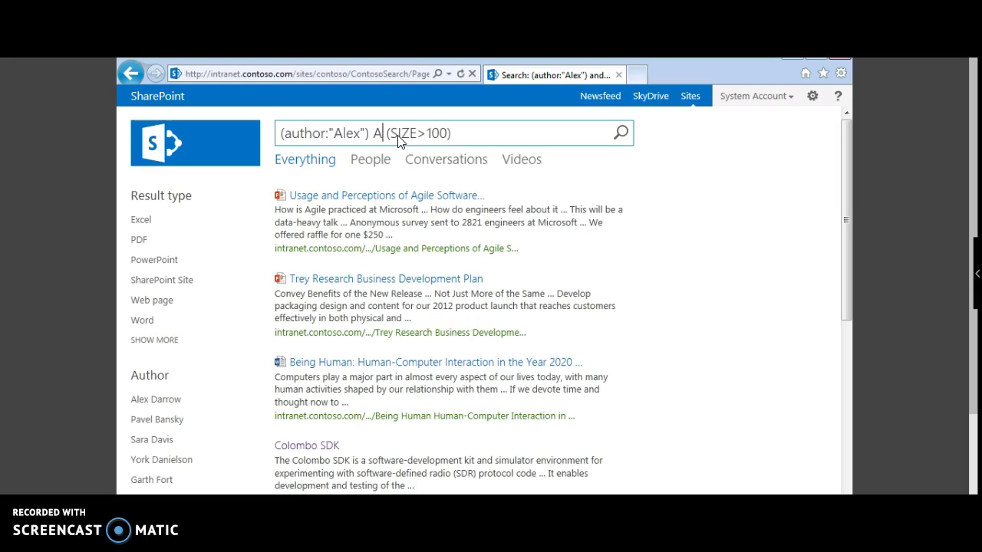
{"action": "type", "text": "ND"}
{"action": "key", "text": "Return"}
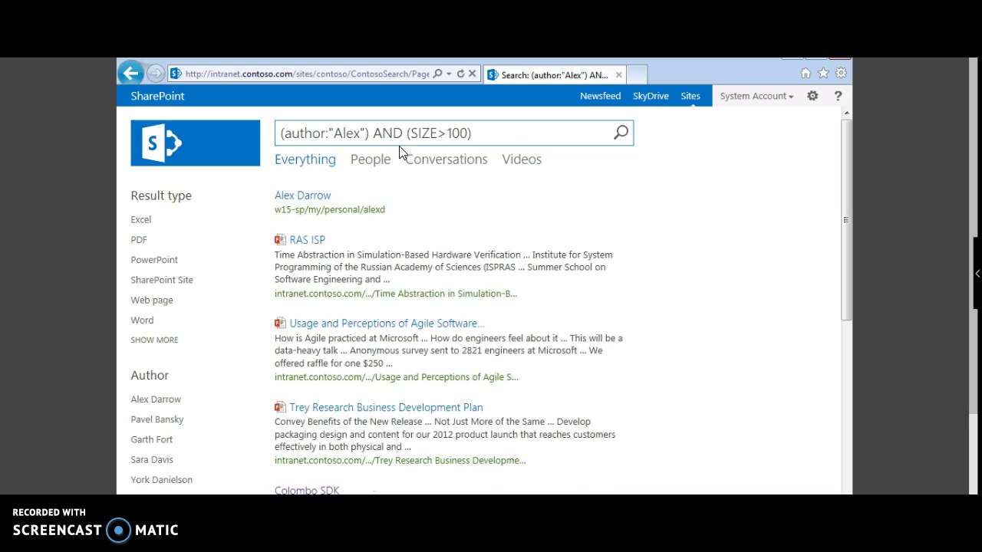
Step: Change the size condition to the range SIZE:1000..2000 and rerun the search
{"action": "left_click", "coordinate": [445, 135]}
{"action": "key", "text": "BackSpace"}
{"action": "type", "text": ":"}
{"action": "key", "text": "Right"}
{"action": "key", "text": "Right"}
{"action": "key", "text": "Right"}
{"action": "type", "text": "0..2000"}
{"action": "key", "text": "Return"}
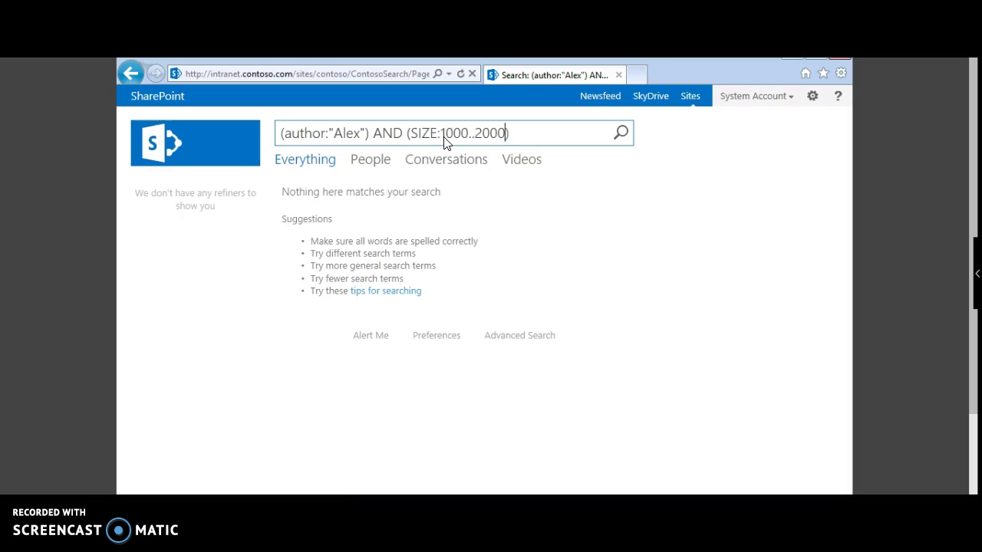
Step: Raise the size range's upper limit to 20000, rerun the search, and review the results and refiners
{"action": "left_click", "coordinate": [473, 150]}
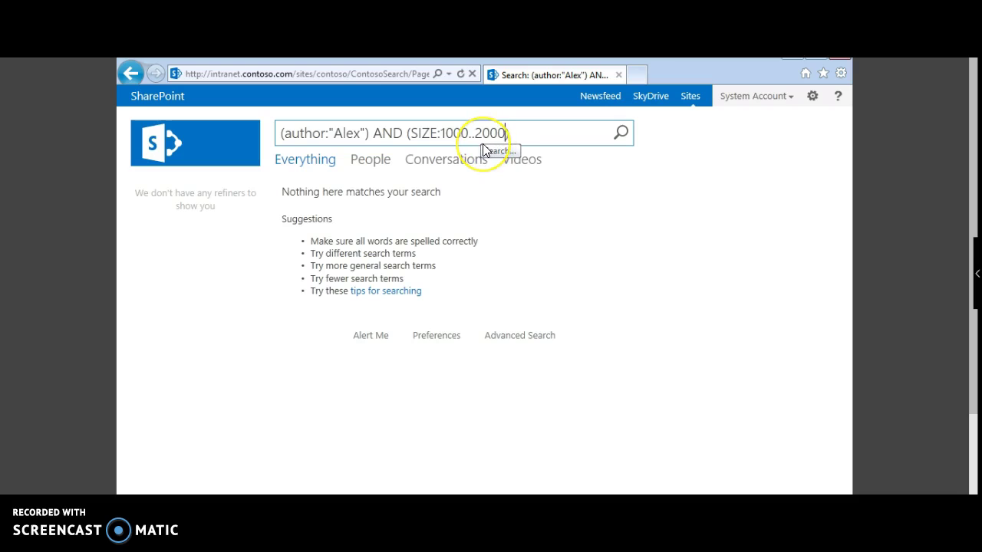
{"action": "type", "text": "0"}
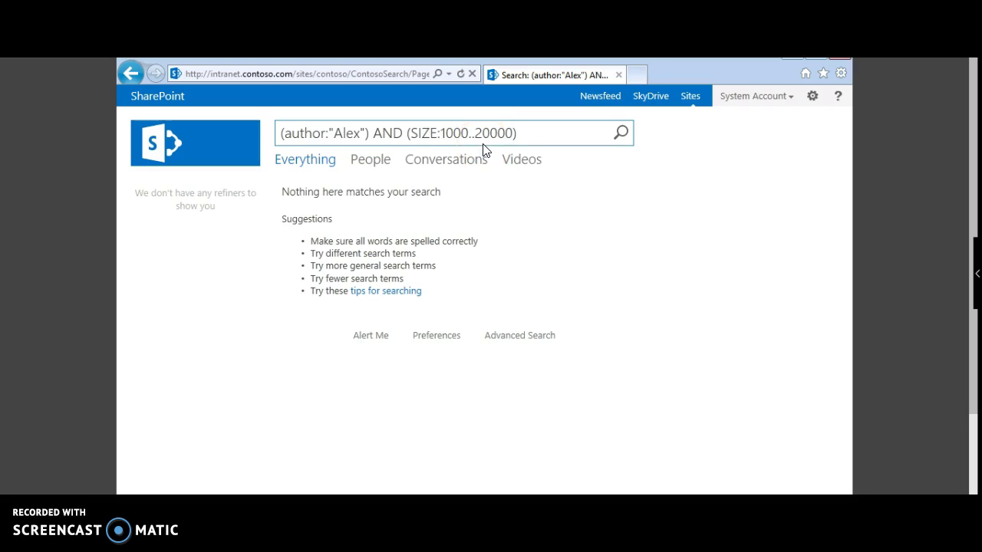
{"action": "key", "text": "Return"}
{"action": "left_click", "coordinate": [428, 216]}
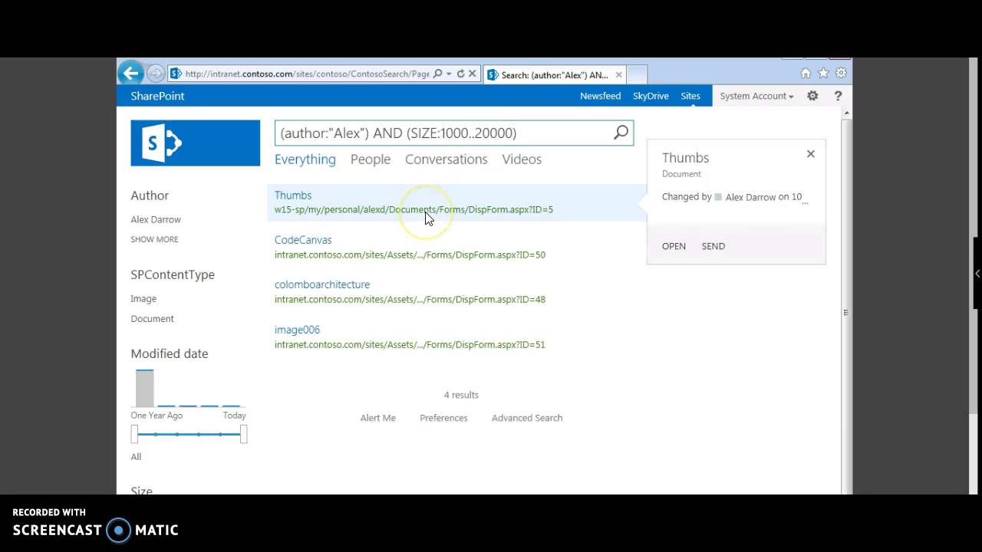
{"action": "left_click", "coordinate": [241, 226]}
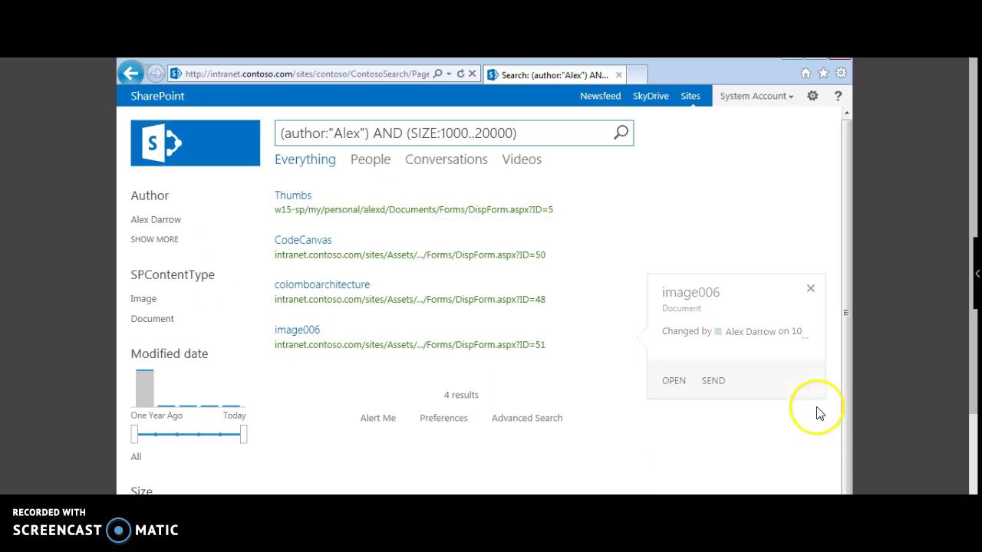
{"action": "scroll", "coordinate": [964, 440], "scroll_direction": "down", "scroll_amount": 3}
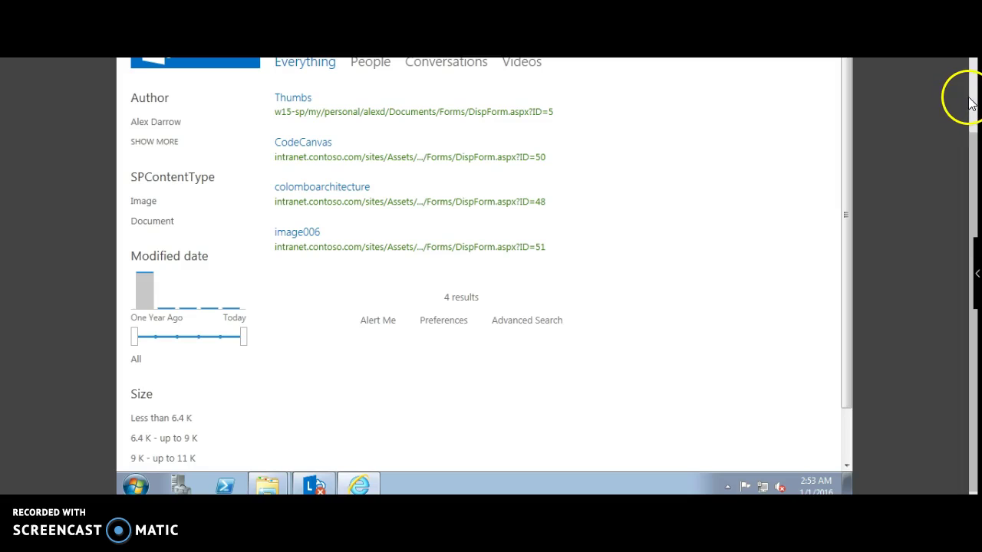
{"action": "scroll", "coordinate": [967, 100], "scroll_direction": "up", "scroll_amount": 2}
{"action": "mouse_move", "coordinate": [471, 195]}
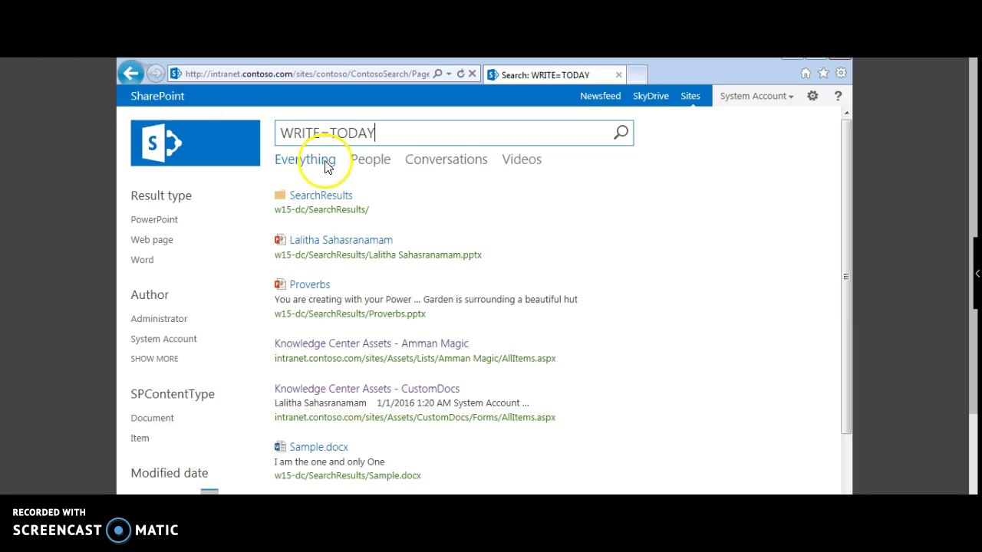
Step: Change the WRITE=TODAY query to WRITE=THIS WEEK without quotation marks and run the search
{"action": "left_click", "coordinate": [364, 141]}
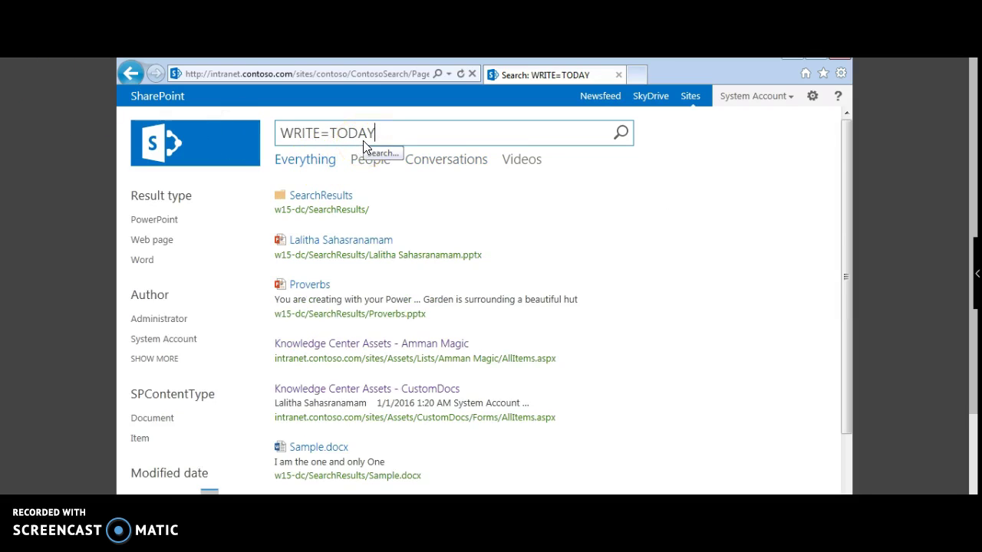
{"action": "left_click", "coordinate": [364, 141]}
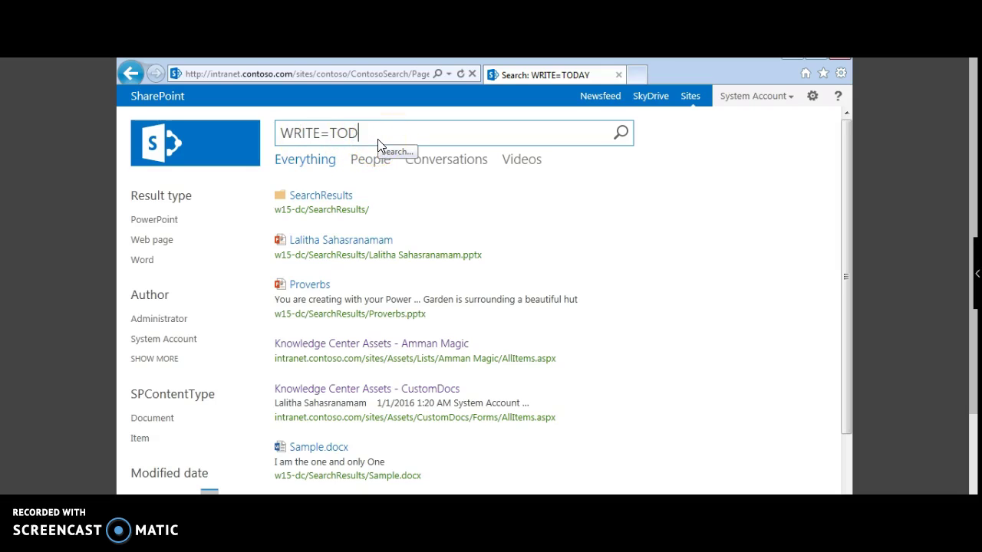
{"action": "key", "text": "BackSpace"}
{"action": "key", "text": "BackSpace"}
{"action": "type", "text": "HI"}
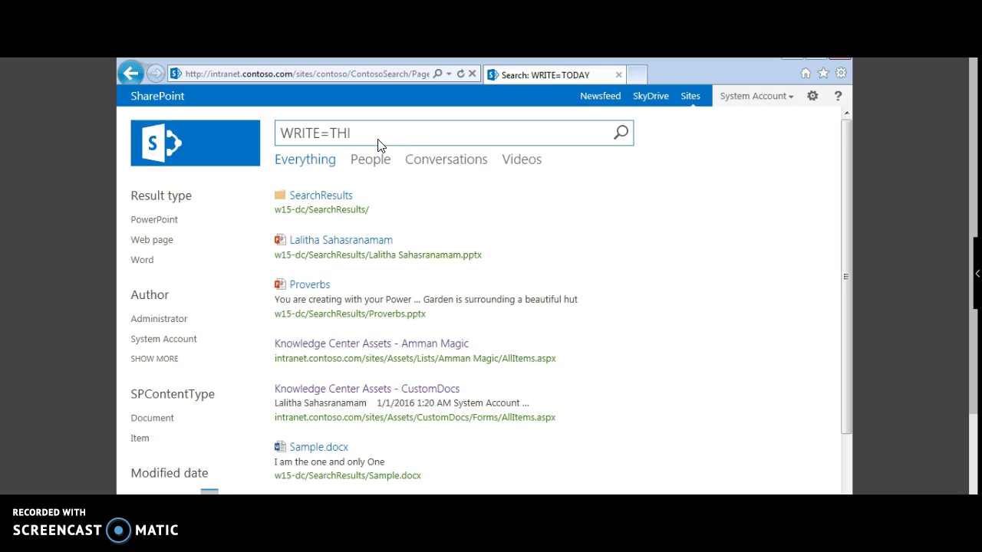
{"action": "type", "text": "S WEEK"}
{"action": "key", "text": "Return"}
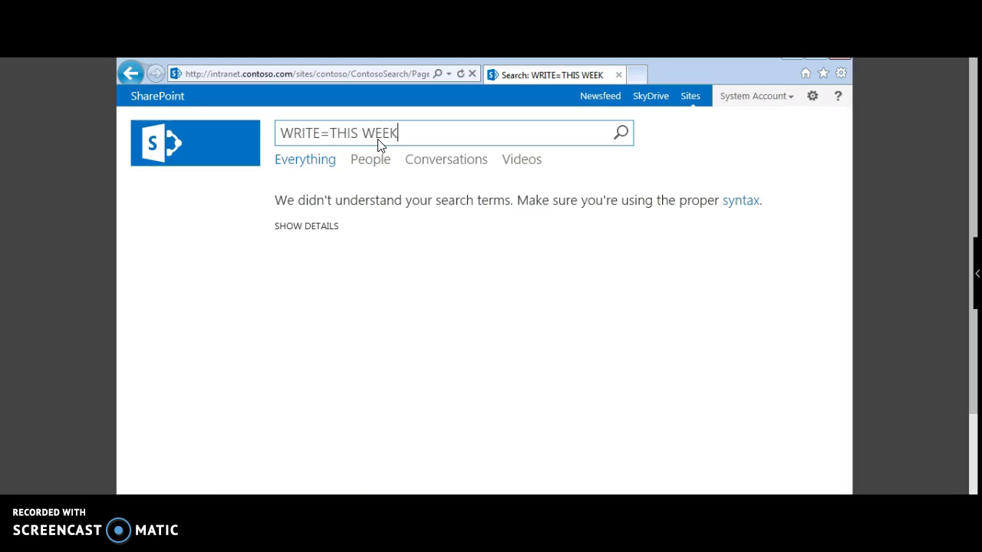
{"action": "left_click", "coordinate": [350, 136]}
{"action": "left_click", "coordinate": [130, 73]}
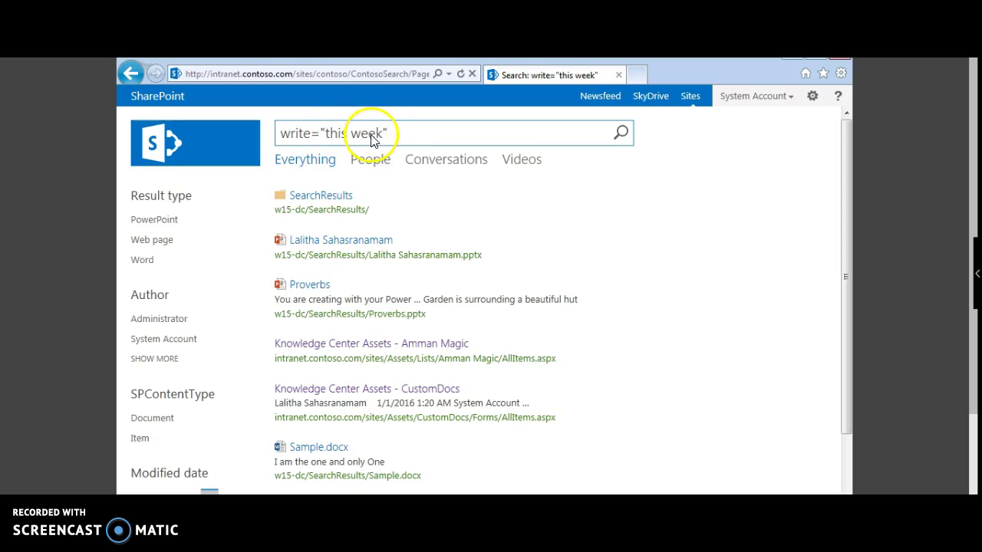
Step: Replace this week with last year inside the quotation marks and search for write="last year"
{"action": "key", "text": "BackSpace"}
{"action": "key", "text": "BackSpace"}
{"action": "key", "text": "BackSpace"}
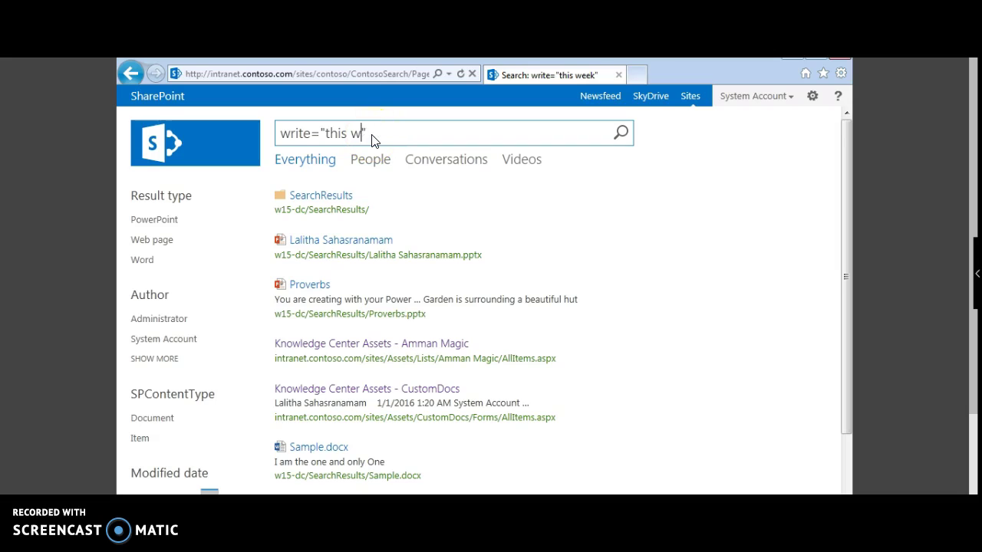
{"action": "key", "text": "BackSpace"}
{"action": "key", "text": "BackSpace"}
{"action": "key", "text": "BackSpace"}
{"action": "key", "text": "BackSpace"}
{"action": "key", "text": "BackSpace"}
{"action": "key", "text": "BackSpace"}
{"action": "type", "text": "last year"}
{"action": "key", "text": "Return"}
Step: Change the comparison operator to search for write>"last year", and also for write<"last year"
{"action": "left_click", "coordinate": [319, 136]}
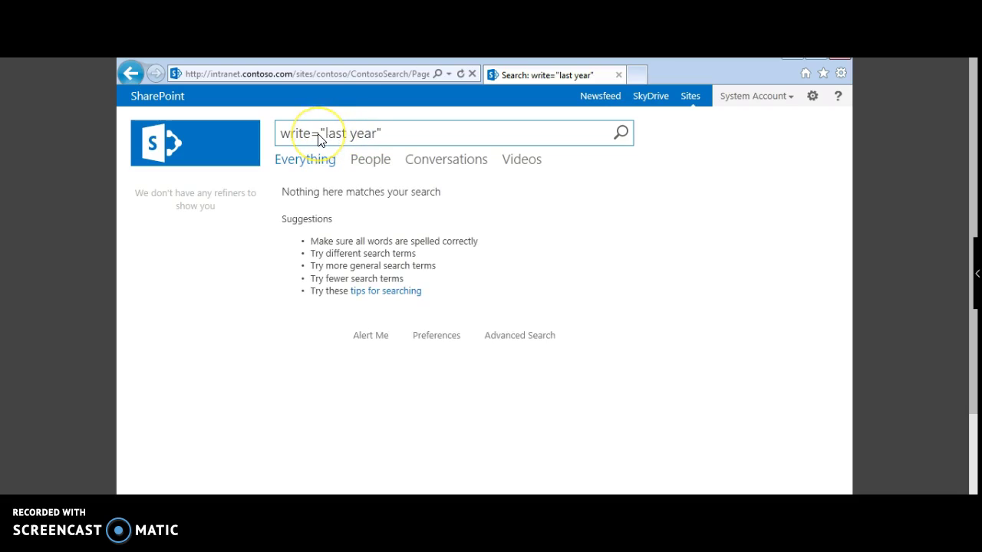
{"action": "key", "text": "BackSpace"}
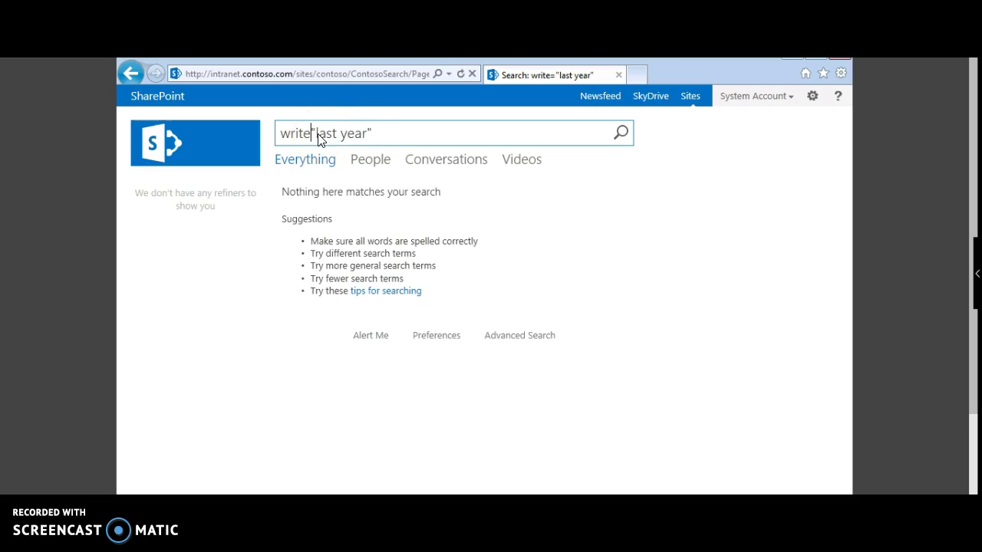
{"action": "type", "text": ">"}
{"action": "key", "text": "Return"}
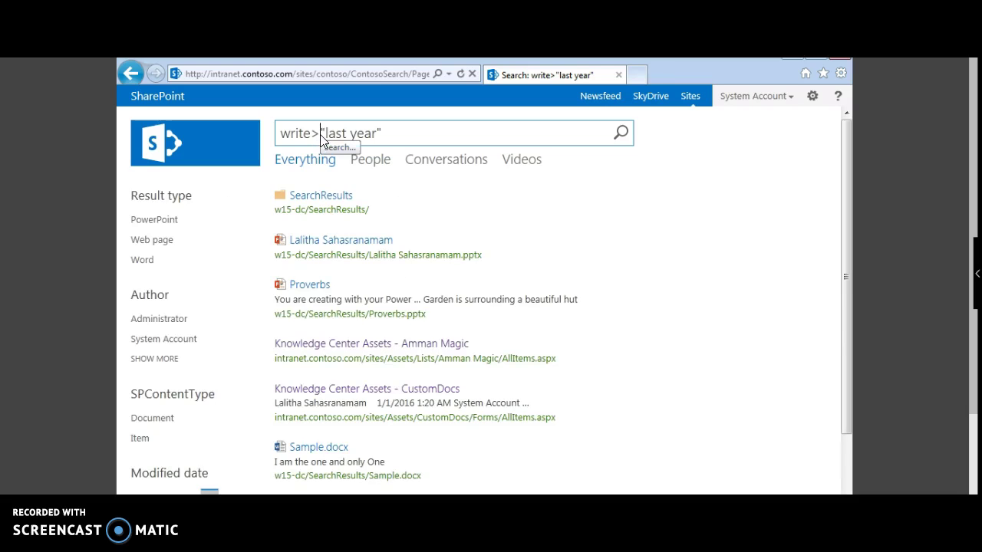
{"action": "key", "text": "BackSpace"}
{"action": "type", "text": "<"}
Step: Change the comparison to write<>"last year", append a -author: exclusion with the author's first name, and search
{"action": "left_click", "coordinate": [325, 145]}
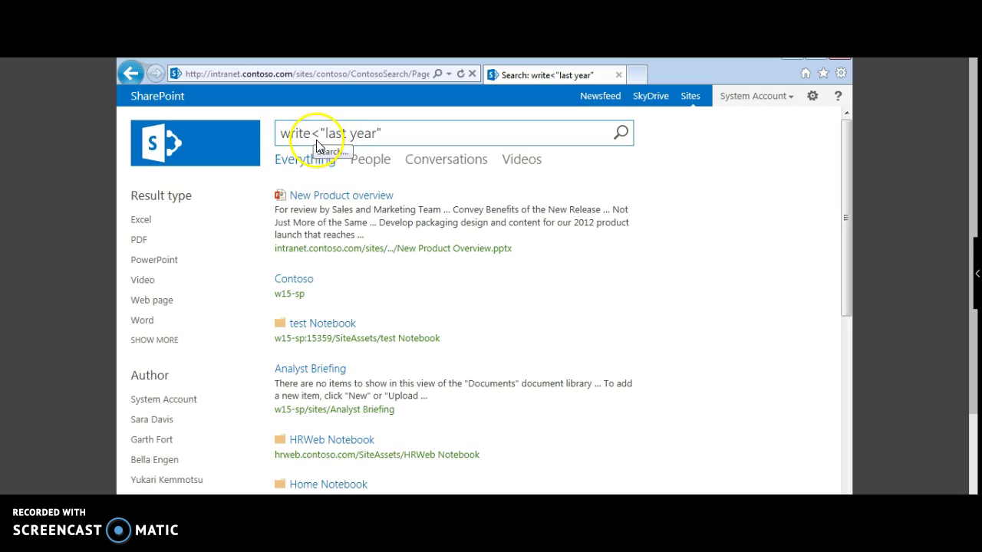
{"action": "type", "text": ">"}
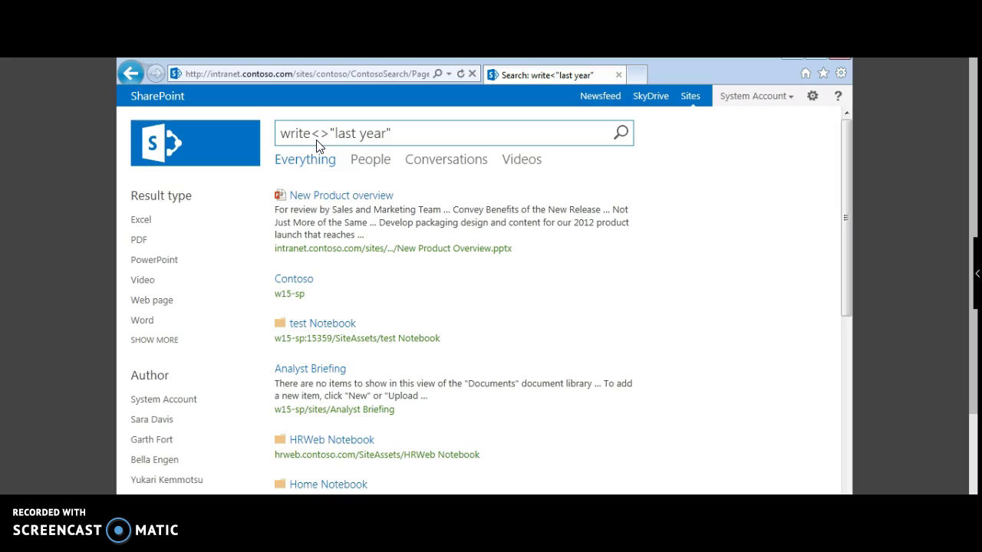
{"action": "key", "text": "Right"}
{"action": "key", "text": "Right"}
{"action": "key", "text": "End"}
{"action": "type", "text": "-author:sara"}
{"action": "key", "text": "Return"}
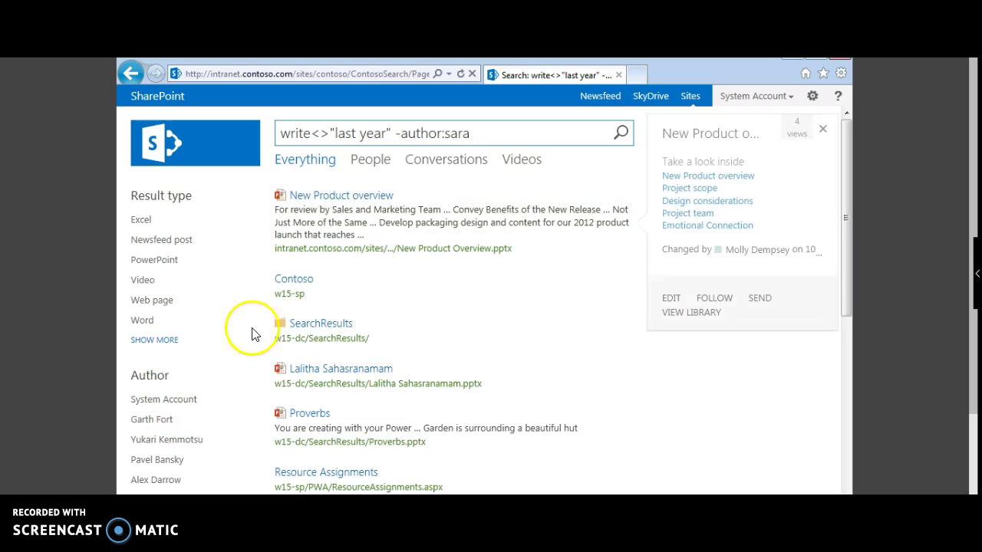
Step: Insert NOT between the minus sign and the author condition, keeping the author property, and rerun the search
{"action": "double_click", "coordinate": [402, 140]}
{"action": "key", "text": "Delete"}
{"action": "key", "text": "Delete"}
{"action": "type", "text": "NOT"}
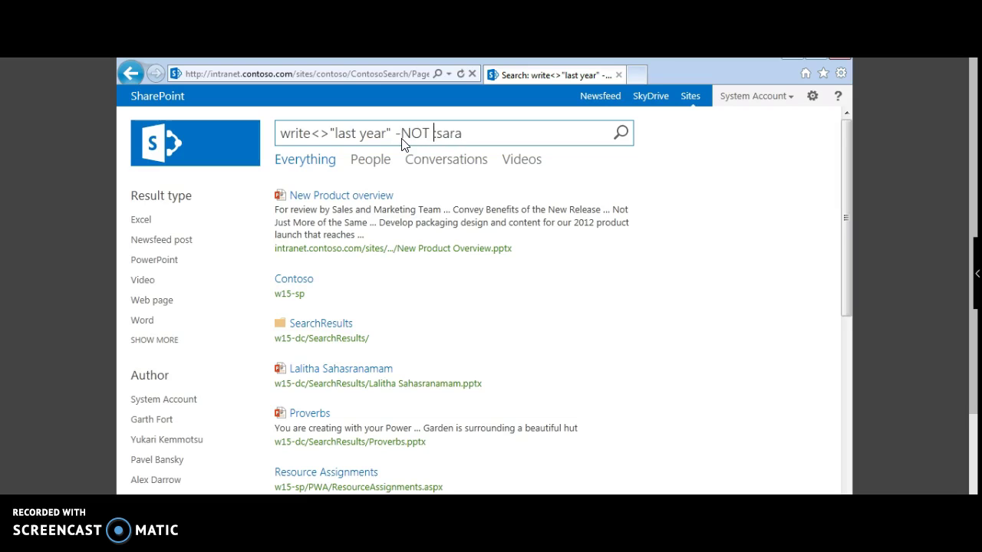
{"action": "key", "text": "Return"}
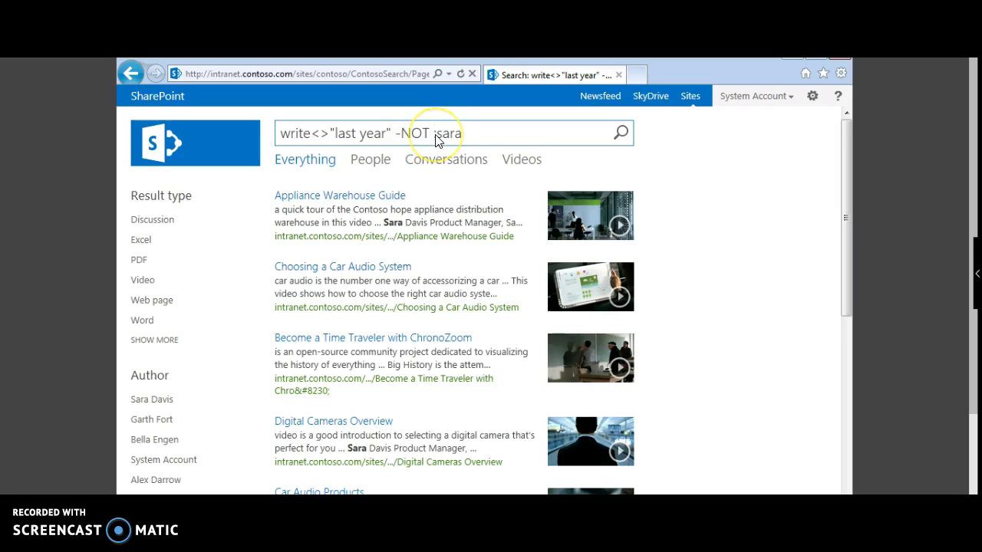
{"action": "type", "text": "autho"}
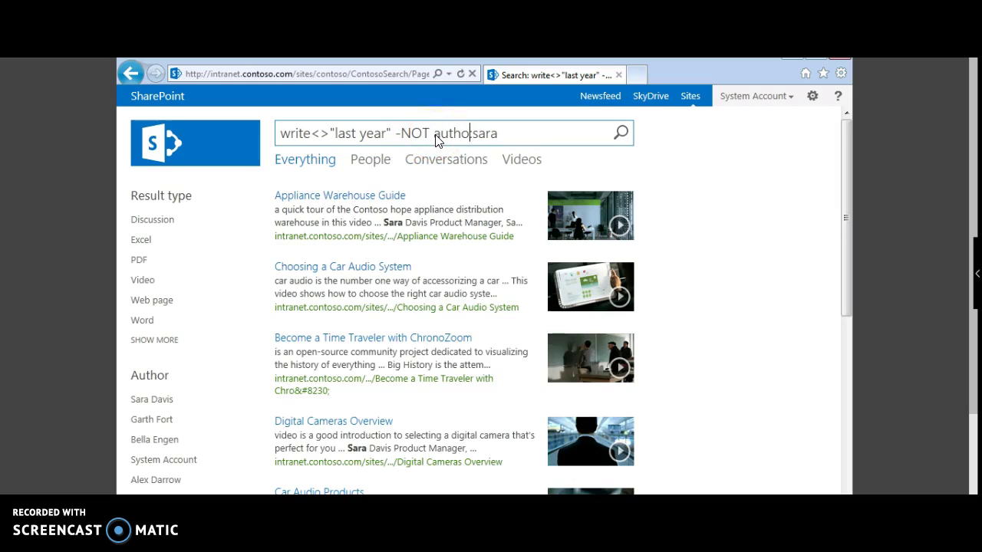
{"action": "type", "text": "r:"}
{"action": "key", "text": "Return"}
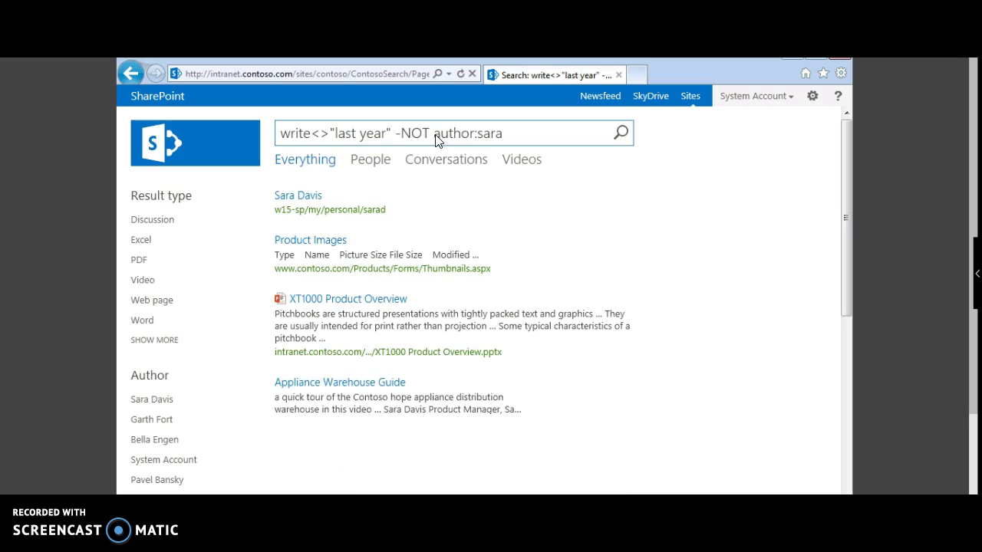
Step: Enclose the author condition in parentheses, remove the minus sign before NOT, and rerun the search
{"action": "left_click", "coordinate": [436, 141]}
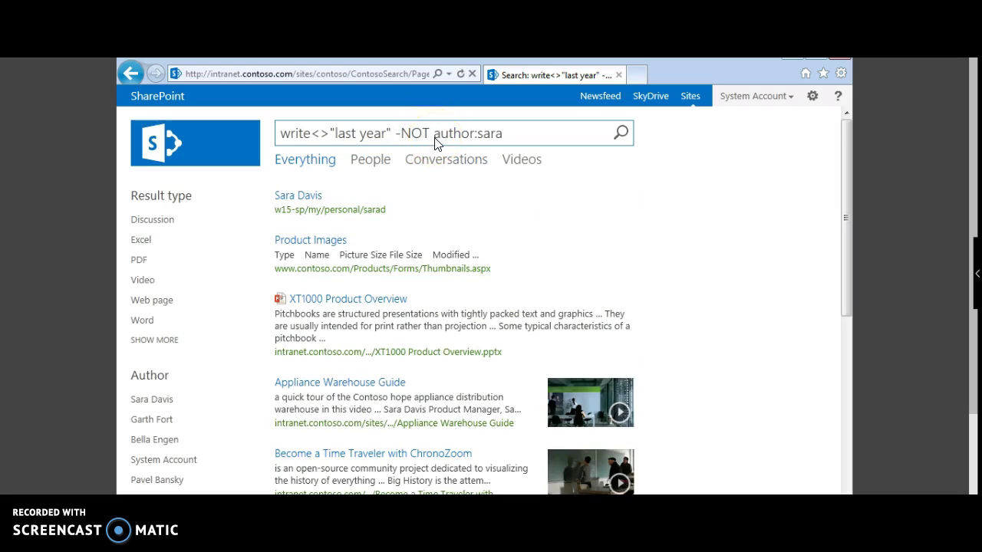
{"action": "type", "text": "("}
{"action": "key", "text": "Right"}
{"action": "key", "text": "Right"}
{"action": "key", "text": "Right"}
{"action": "key", "text": "Right"}
{"action": "key", "text": "Right"}
{"action": "key", "text": "Right"}
{"action": "key", "text": "Right"}
{"action": "key", "text": "Right"}
{"action": "key", "text": "Right"}
{"action": "key", "text": "Right"}
{"action": "key", "text": "Right"}
{"action": "type", "text": ")"}
{"action": "left_click", "coordinate": [400, 135]}
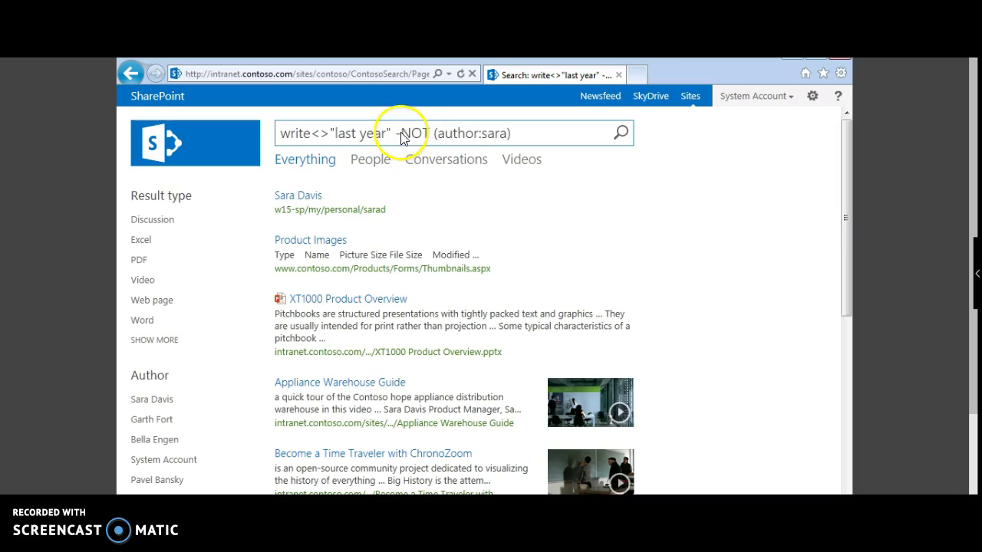
{"action": "key", "text": "BackSpace"}
{"action": "key", "text": "Return"}
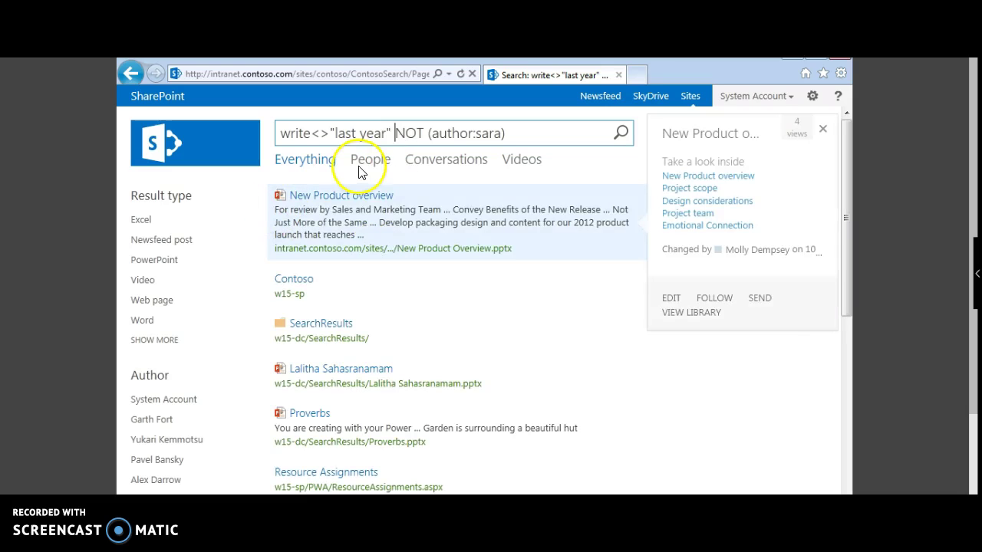
Step: Extend the parenthesized exclusion with AND and a second author: condition using another author's first name, and rerun the search
{"action": "left_click", "coordinate": [397, 142]}
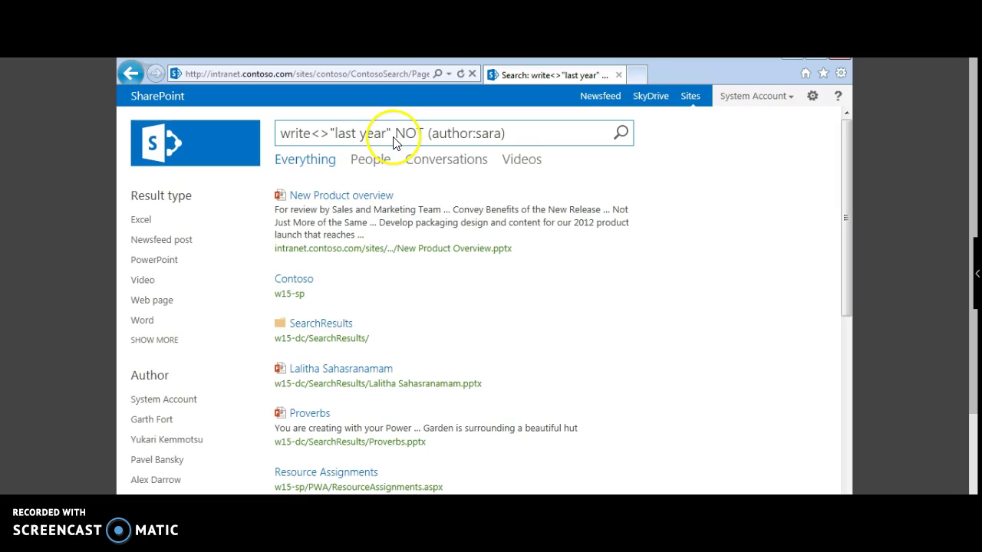
{"action": "left_click", "coordinate": [499, 138]}
{"action": "type", "text": "AND"}
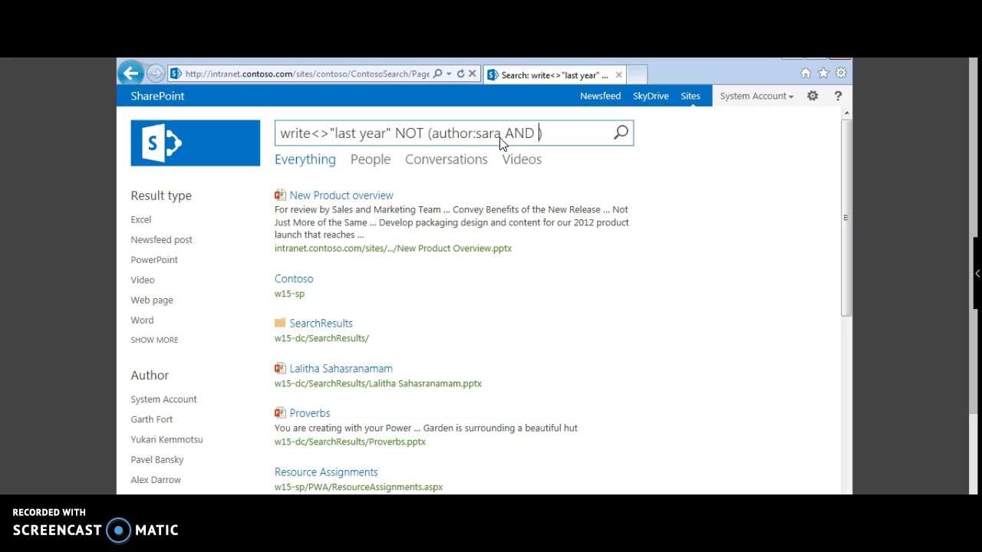
{"action": "type", "text": " author:garth"}
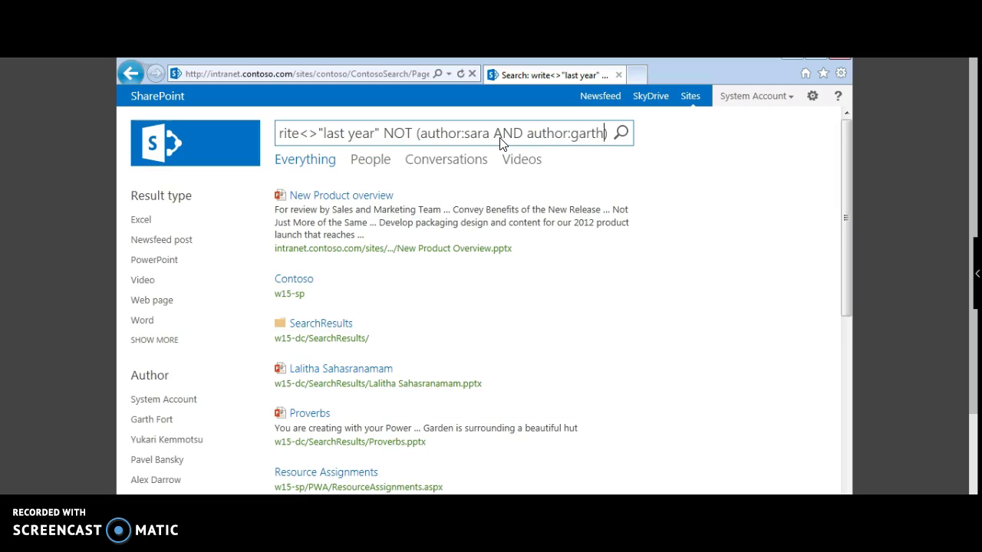
{"action": "key", "text": "Return"}
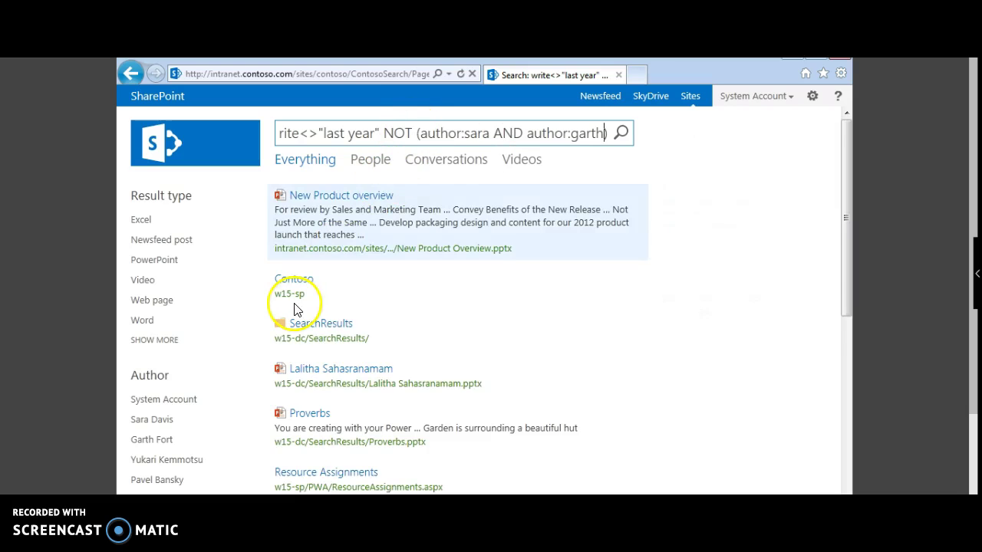
{"action": "mouse_move", "coordinate": [496, 227]}
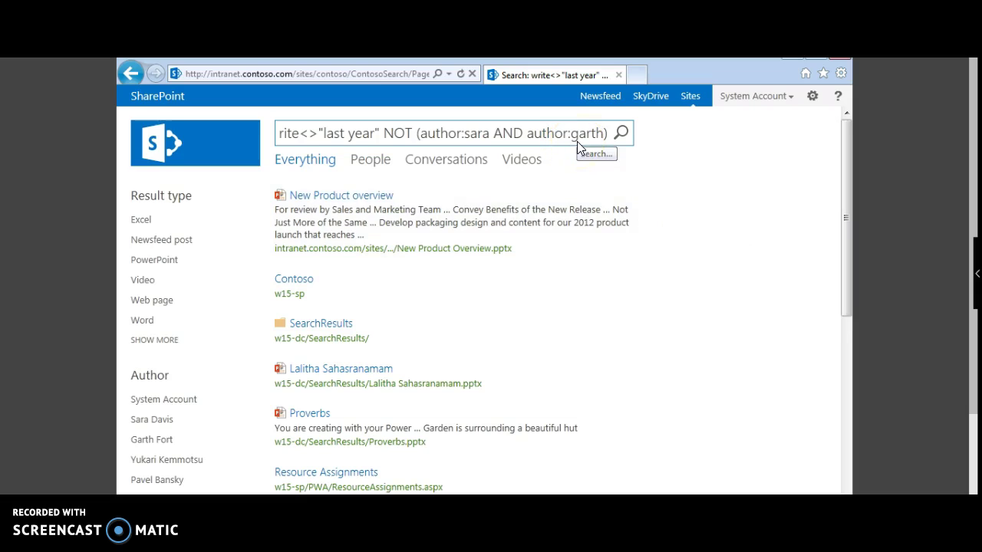
Step: Capitalize the second author's name, and rework the exclusion into two parenthesized author conditions joined by OR, one using the wildcard G*
{"action": "key", "text": "BackSpace"}
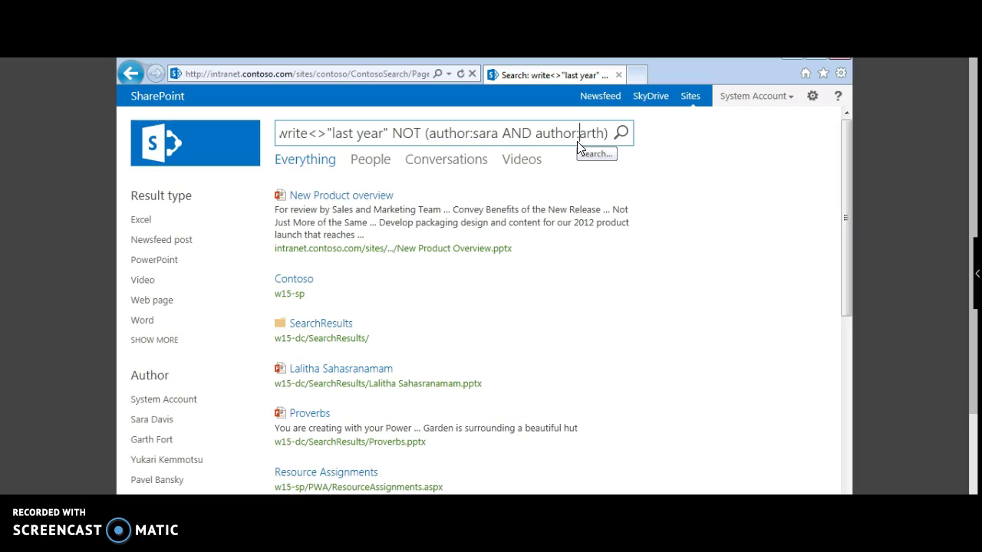
{"action": "type", "text": "G"}
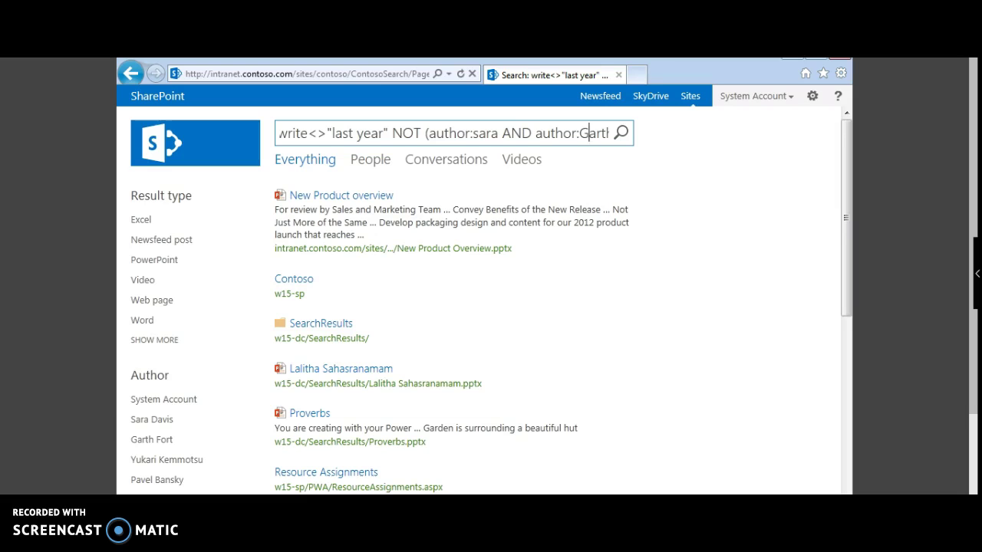
{"action": "left_click", "coordinate": [130, 72]}
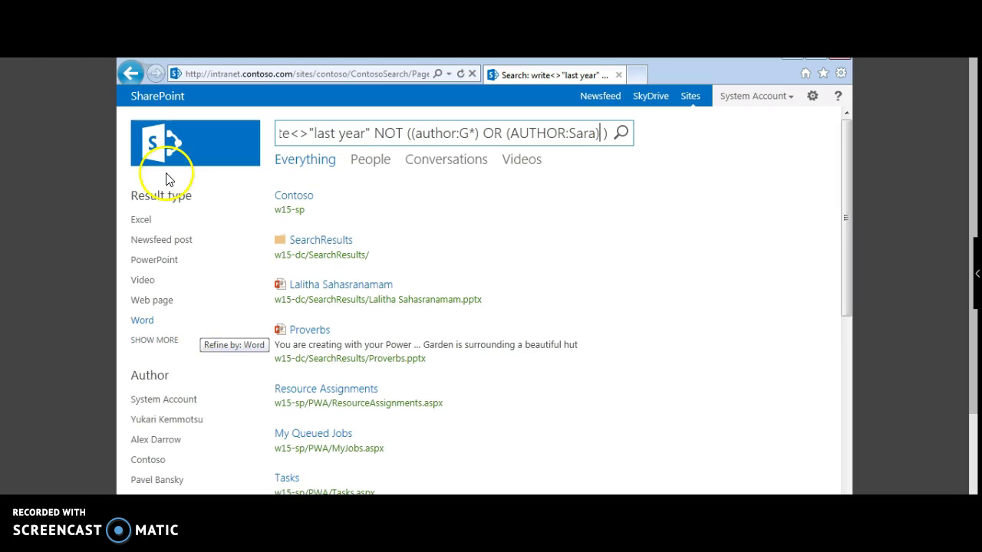
Step: Replace the whole query with words("health","well-being") and run the search
{"action": "left_click", "coordinate": [412, 134]}
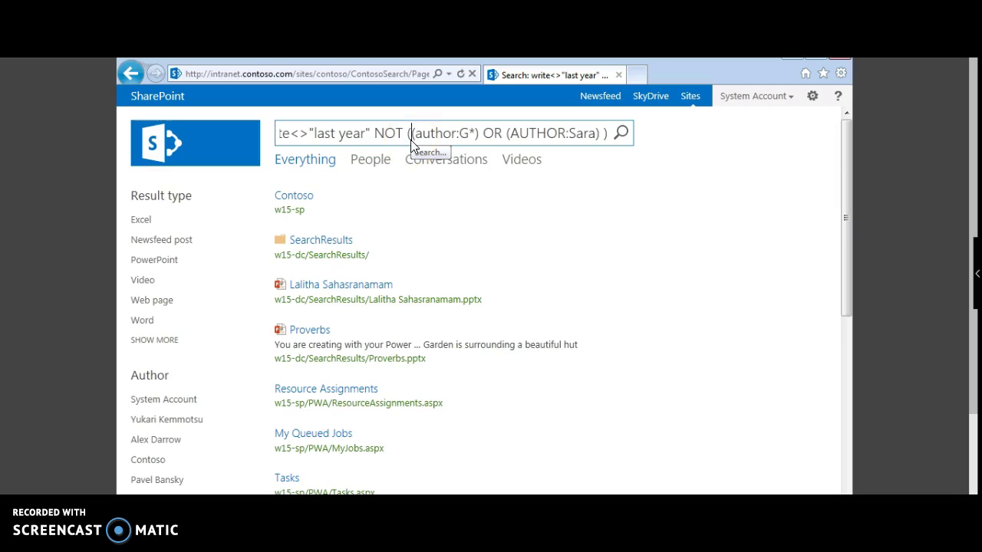
{"action": "key", "text": "ctrl+a"}
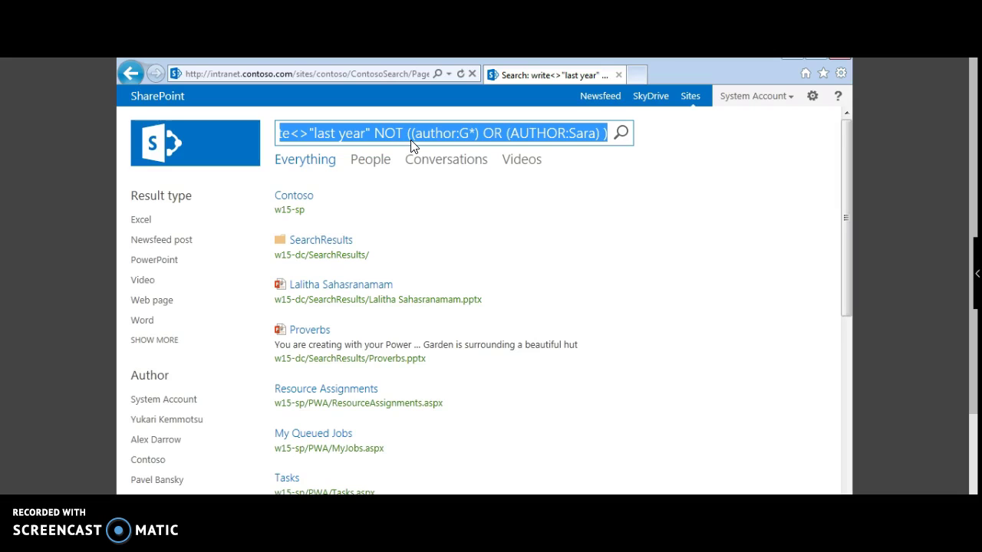
{"action": "key", "text": "BackSpace"}
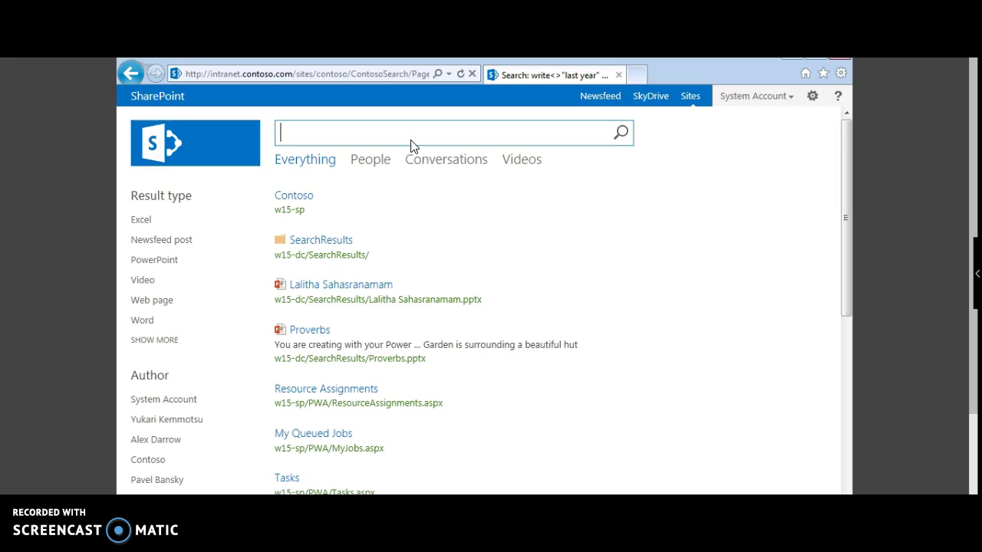
{"action": "type", "text": "words(\"health"}
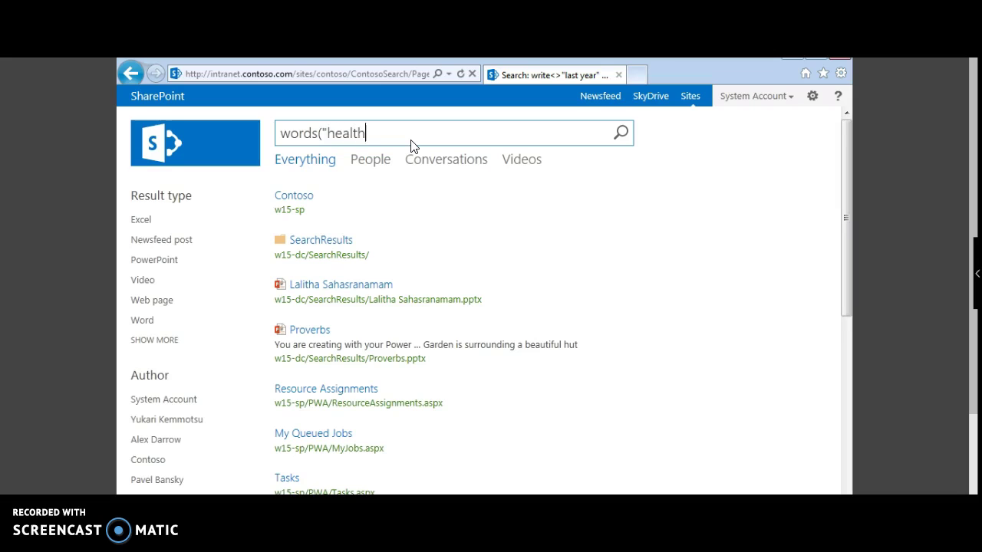
{"action": "type", "text": "\",\"well-being\")"}
{"action": "key", "text": "Return"}
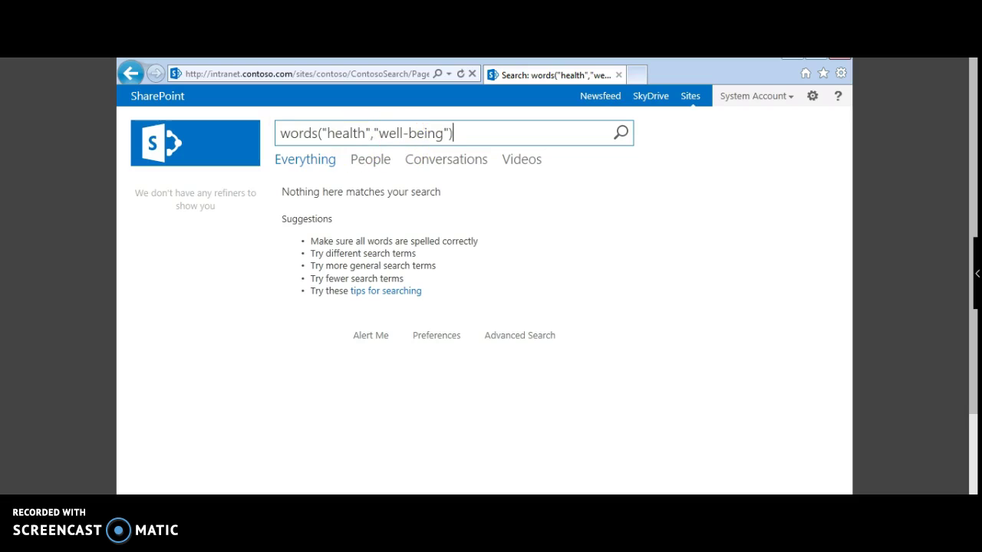
Step: Change the function name to uppercase WORDS in the synonym query and rerun the search
{"action": "type", "text": "WORDS"}
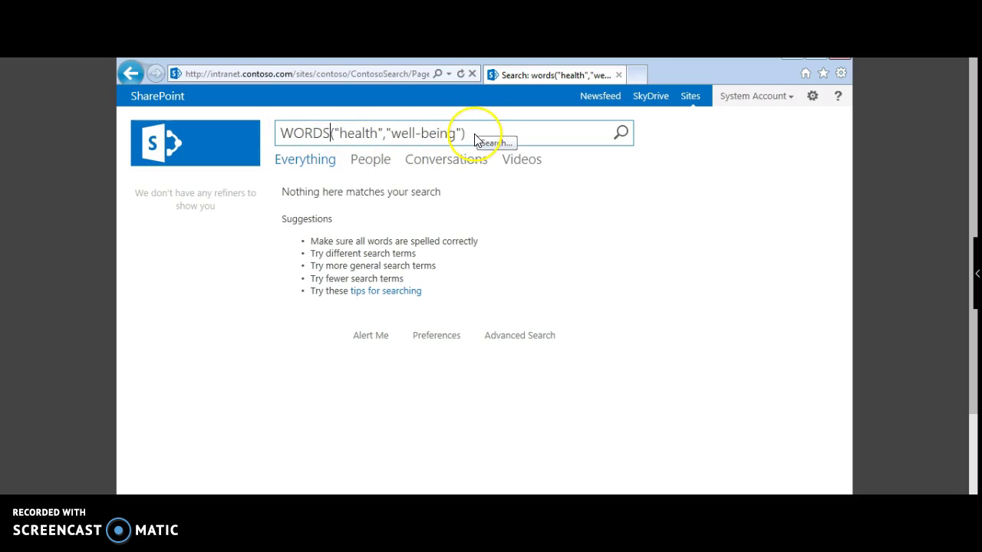
{"action": "key", "text": "Return"}
{"action": "left_click", "coordinate": [347, 167]}
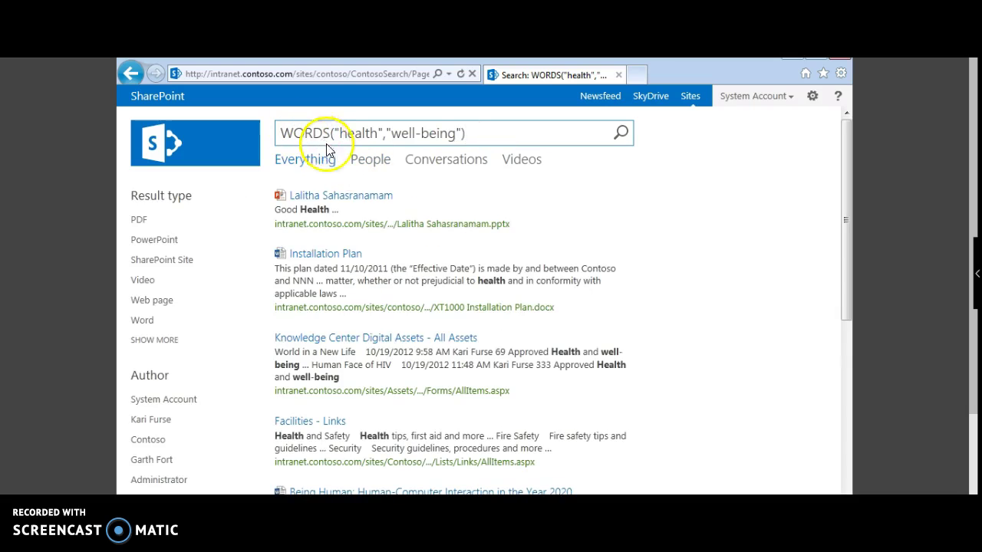
Step: Examine the search results and their previews for highlighted matches of health and well-being, including the entries further down the page
{"action": "mouse_move", "coordinate": [406, 217]}
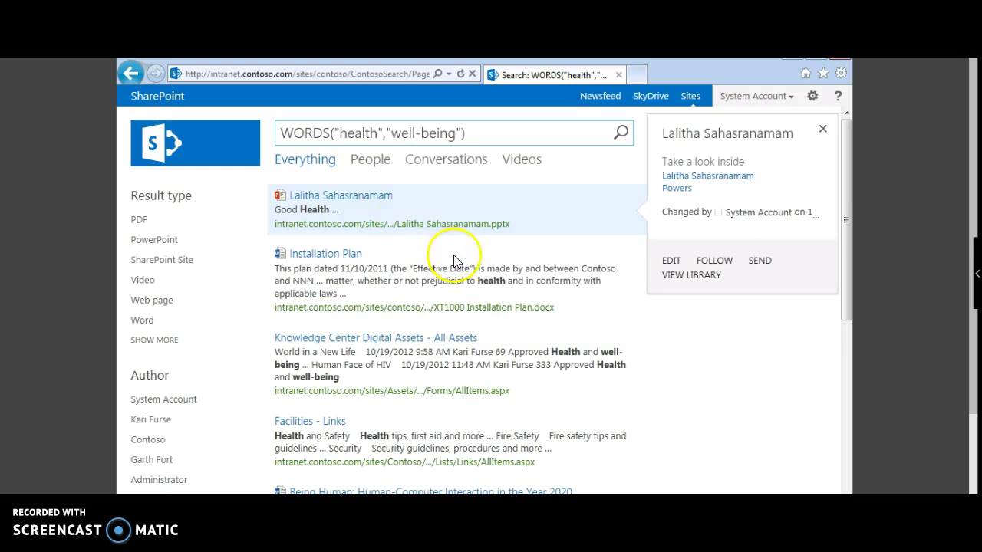
{"action": "mouse_move", "coordinate": [452, 270]}
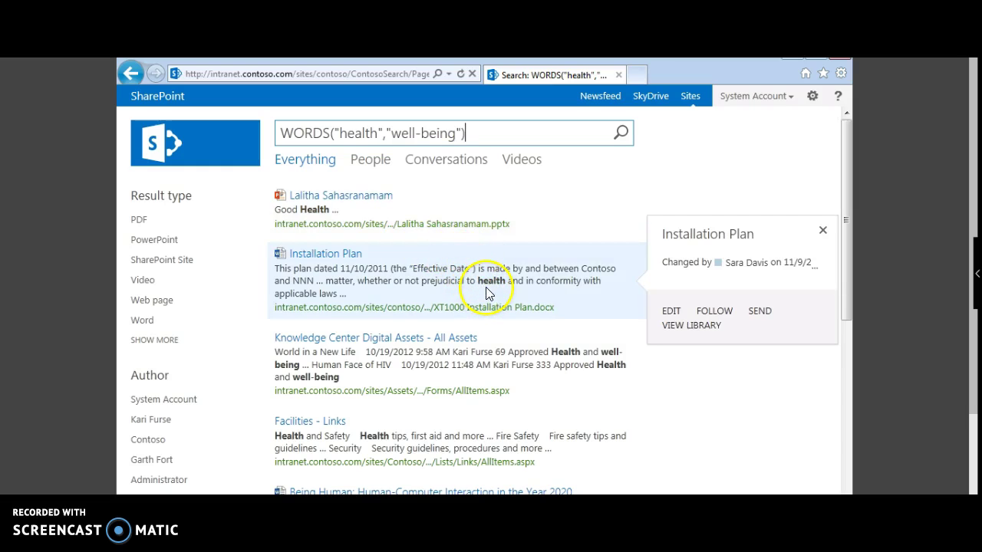
{"action": "mouse_move", "coordinate": [571, 394]}
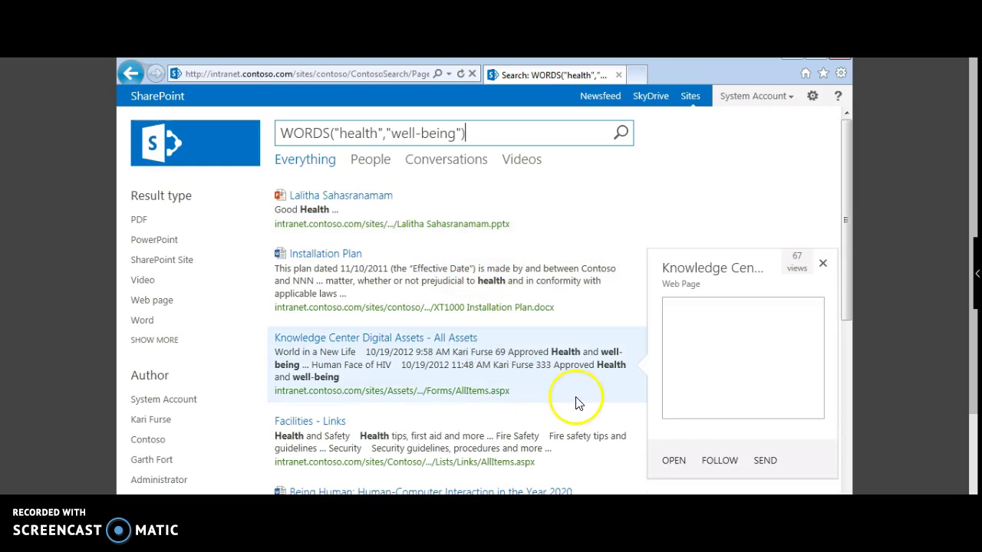
{"action": "mouse_move", "coordinate": [548, 208]}
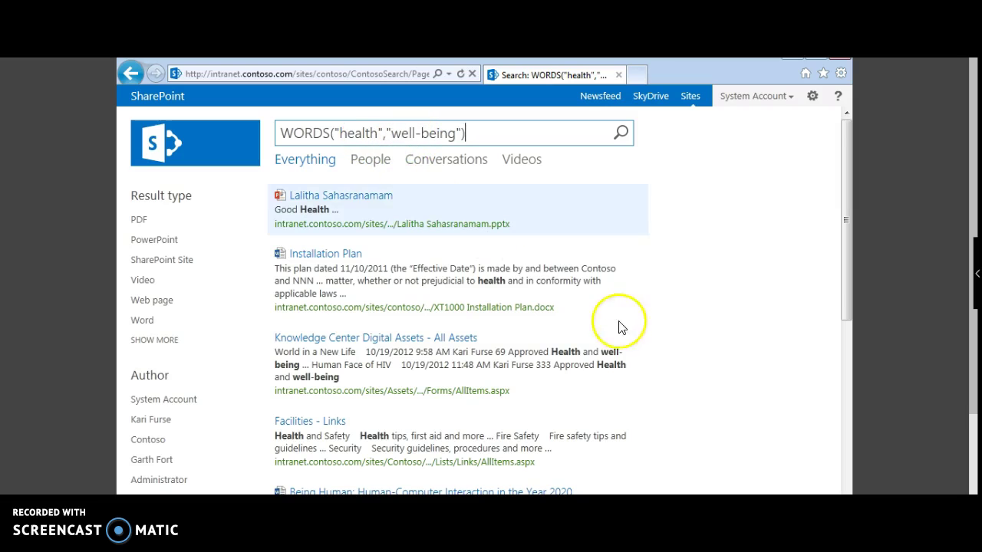
{"action": "mouse_move", "coordinate": [621, 341]}
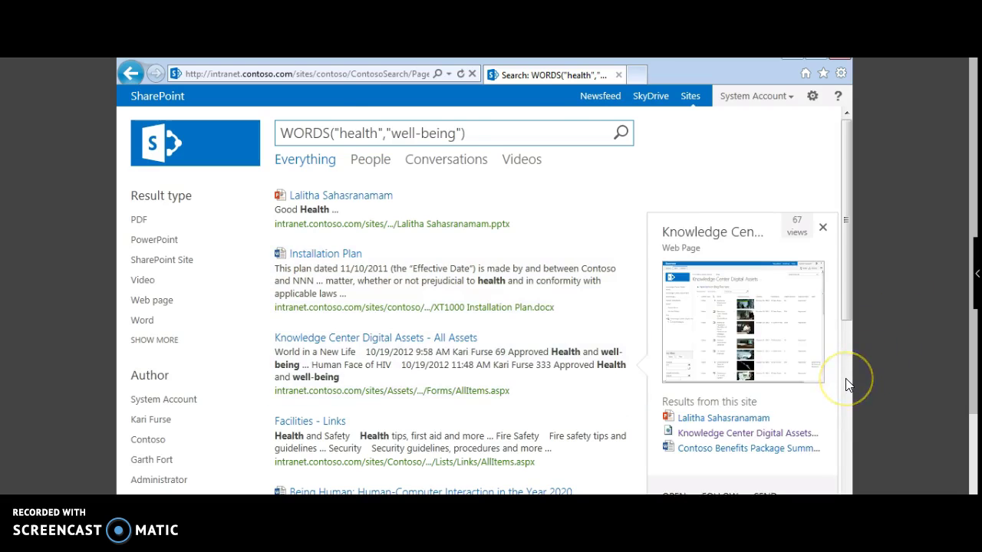
{"action": "left_click", "coordinate": [845, 380]}
{"action": "left_click", "coordinate": [845, 204]}
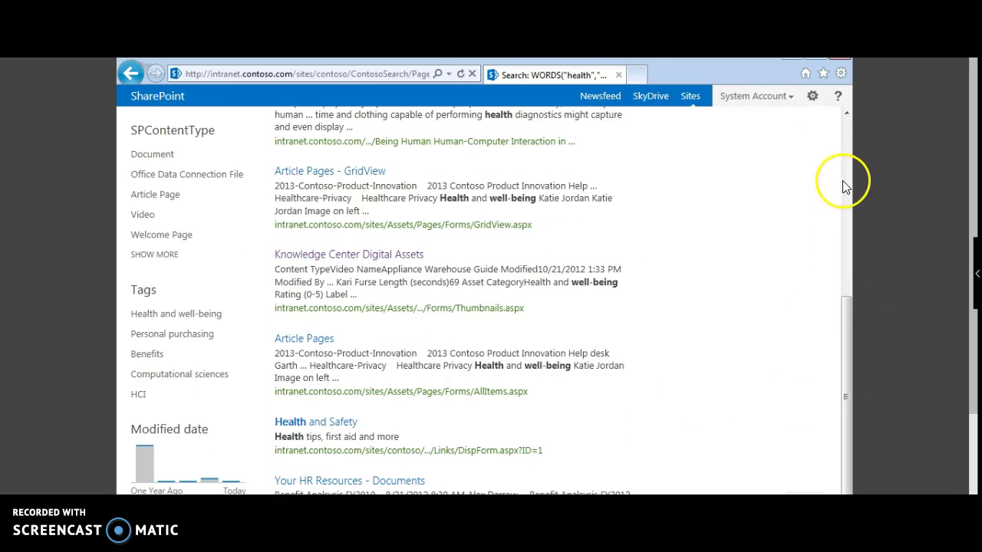
{"action": "left_click", "coordinate": [847, 184]}
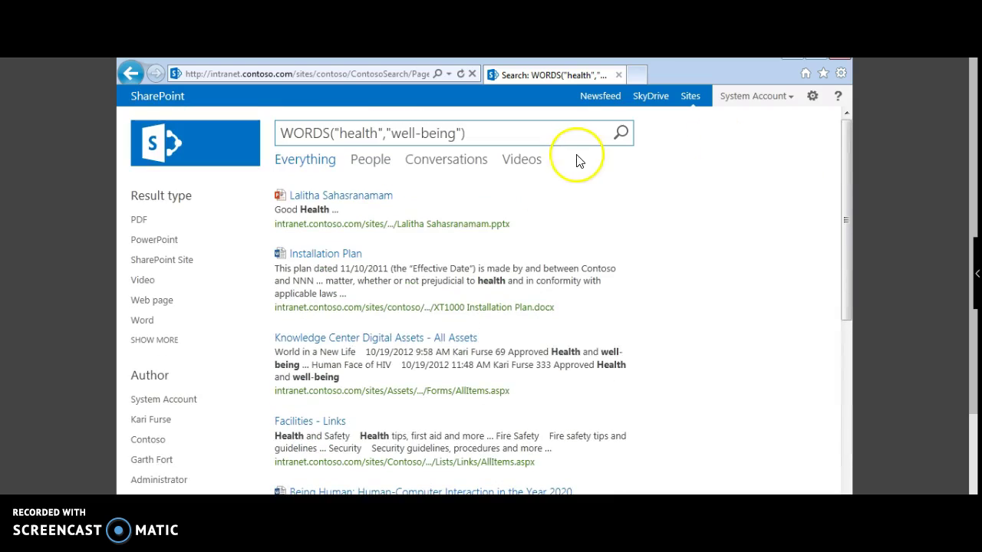